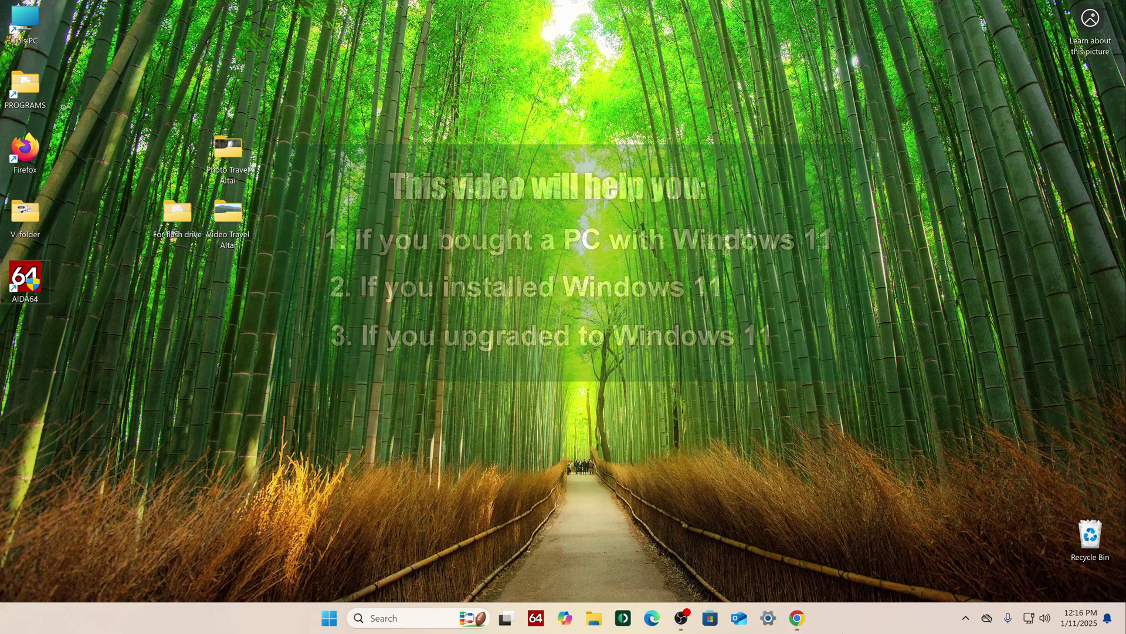
- Expand the upgrade instructions on Microsoft's Windows 10 page and download MediaCreationTool_22H2.exe
drag(303, 78, 25, 401)
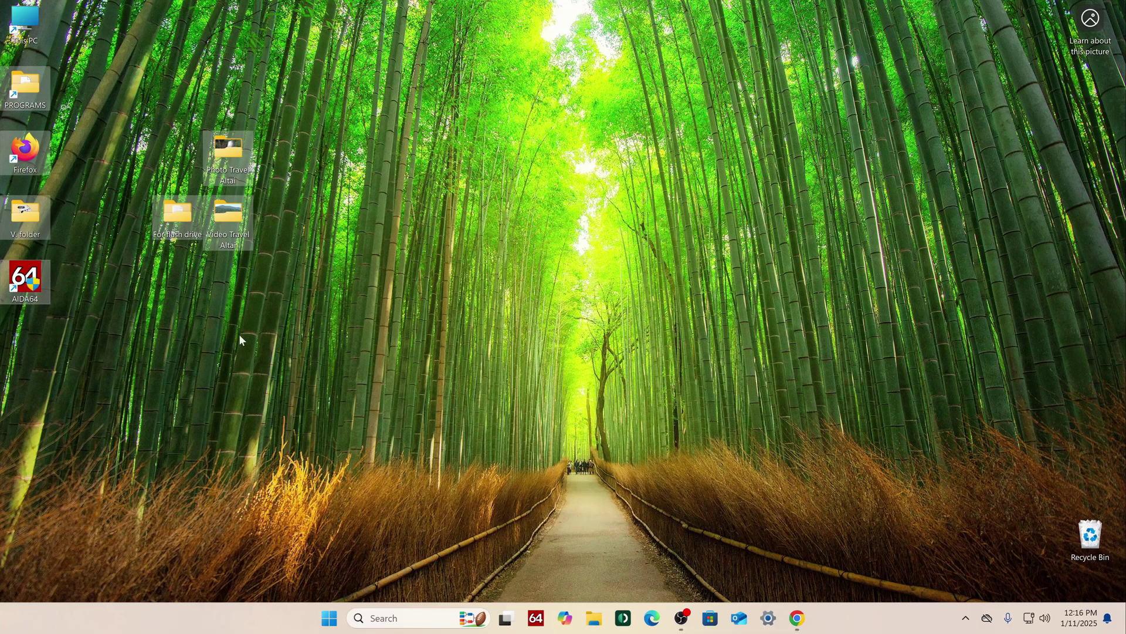
click(259, 322)
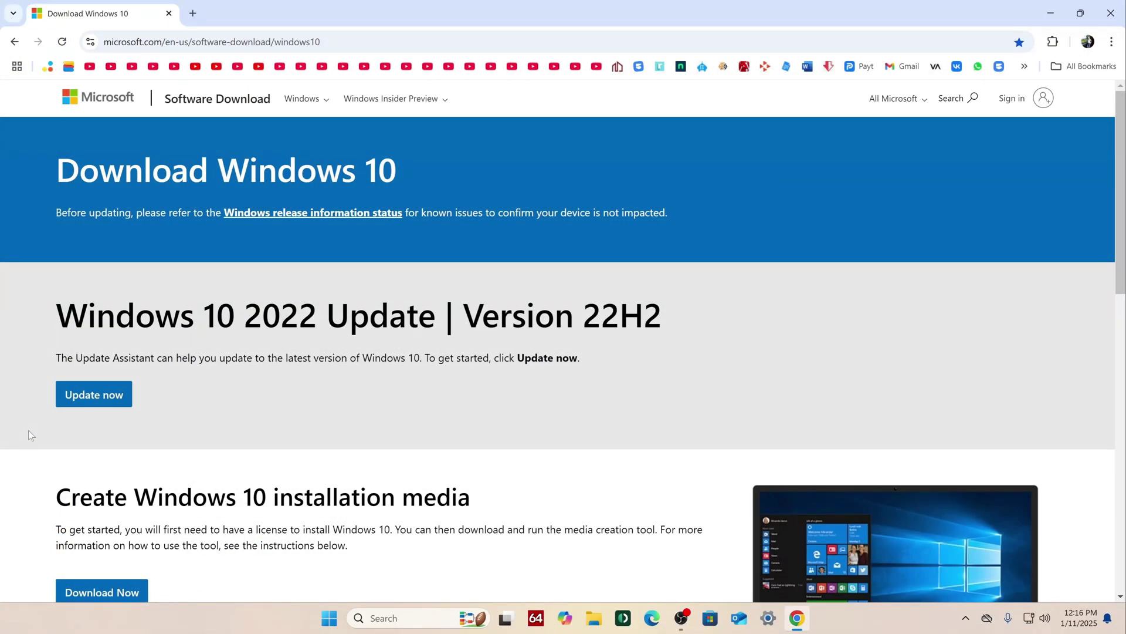
scroll(28, 435, down, 6)
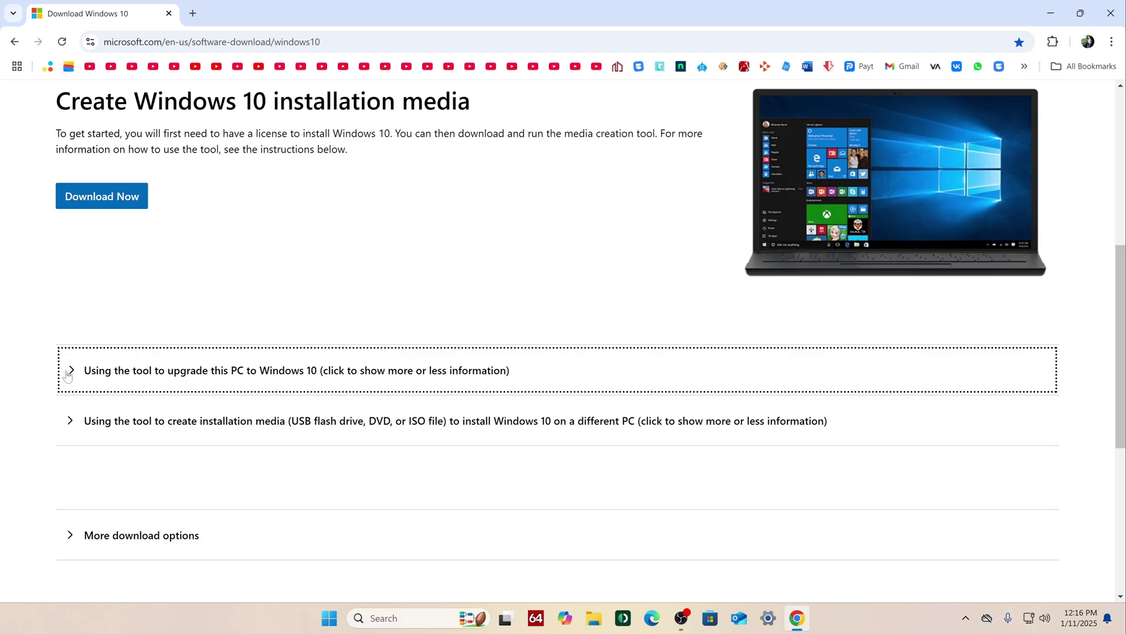
click(68, 371)
scroll(32, 387, down, 1)
scroll(30, 382, down, 5)
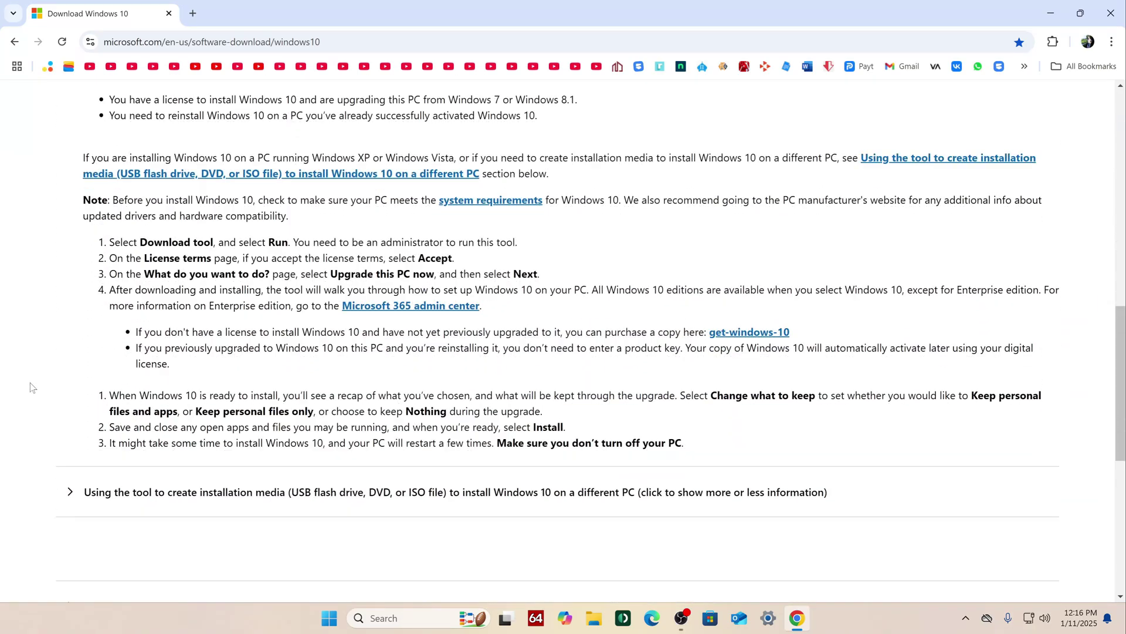
scroll(31, 383, up, 8)
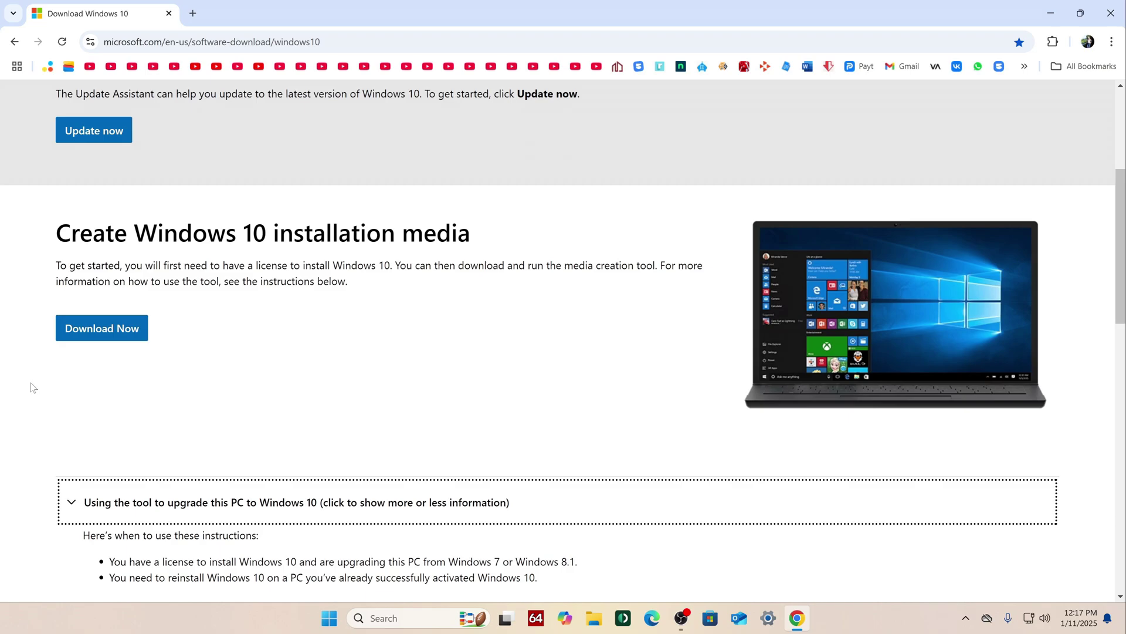
click(134, 343)
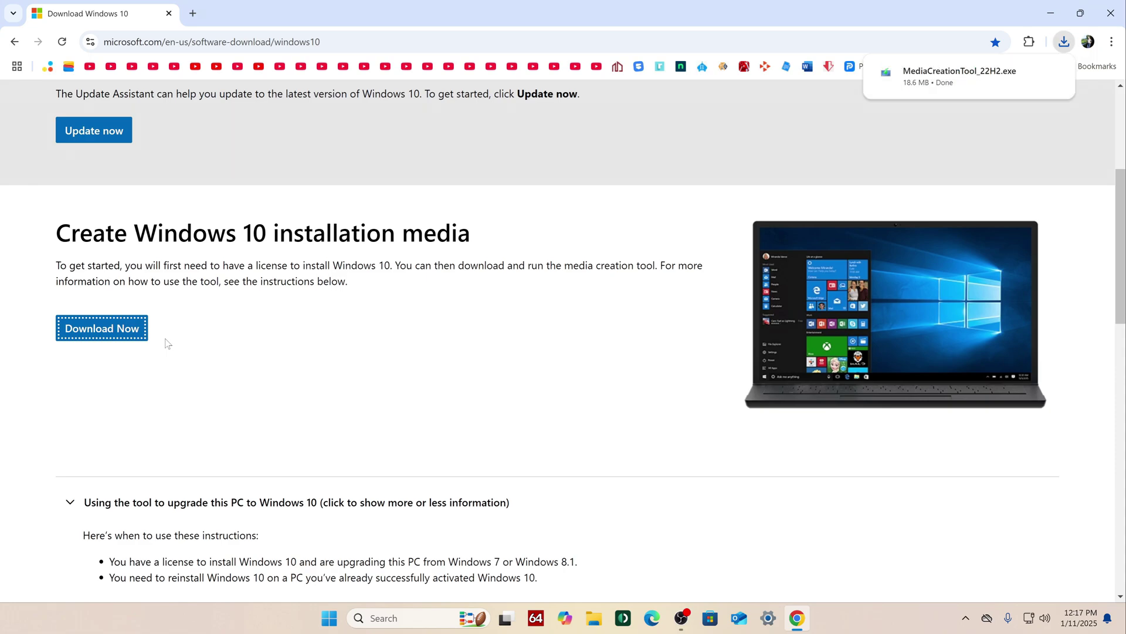
- Close Chrome and run MediaCreationTool_22H2 from the Downloads folder in File Explorer
click(1121, 16)
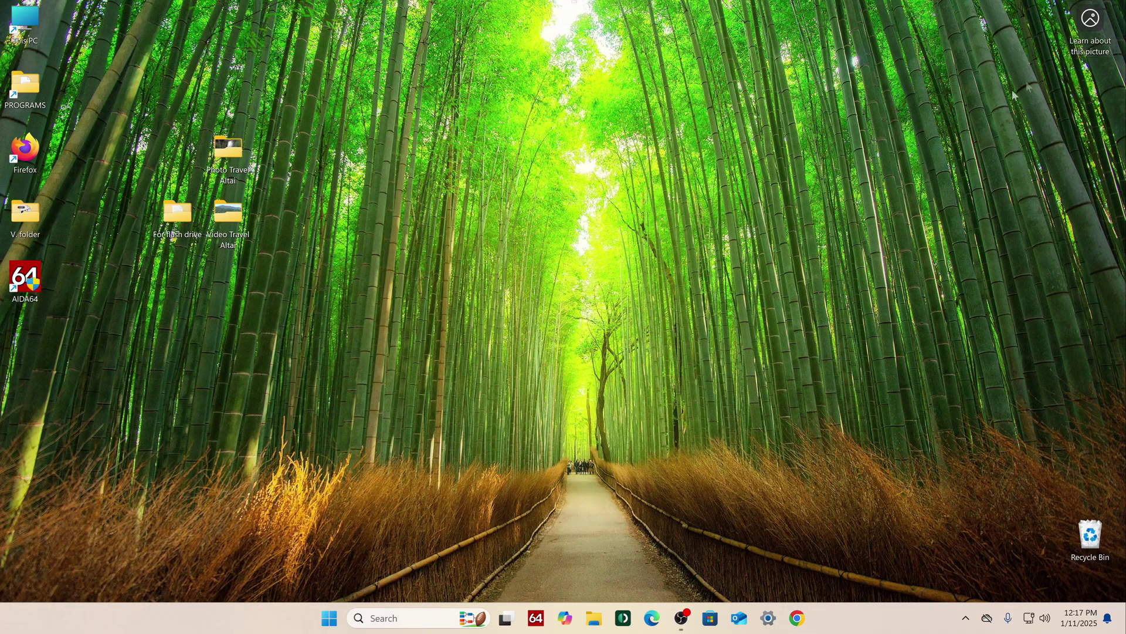
click(594, 618)
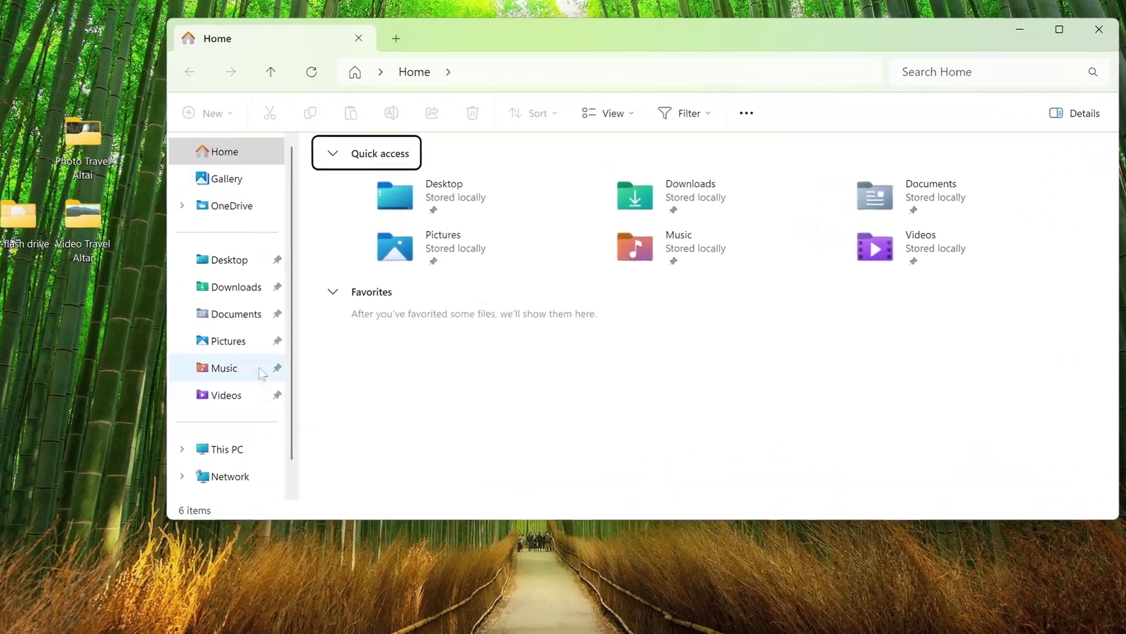
click(244, 288)
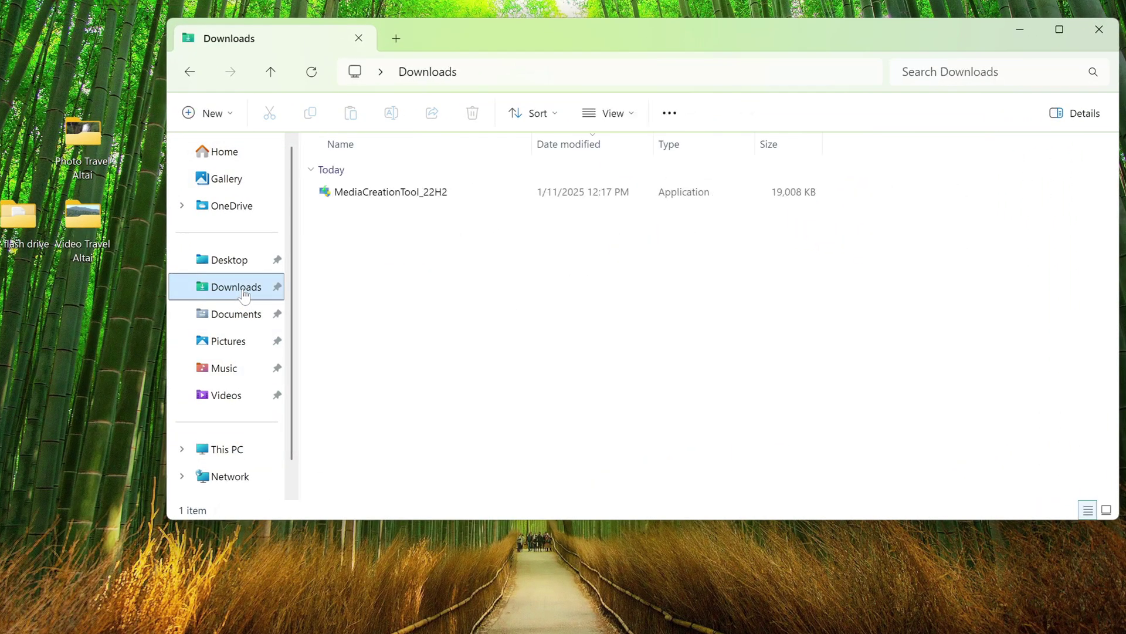
click(367, 197)
double_click(368, 197)
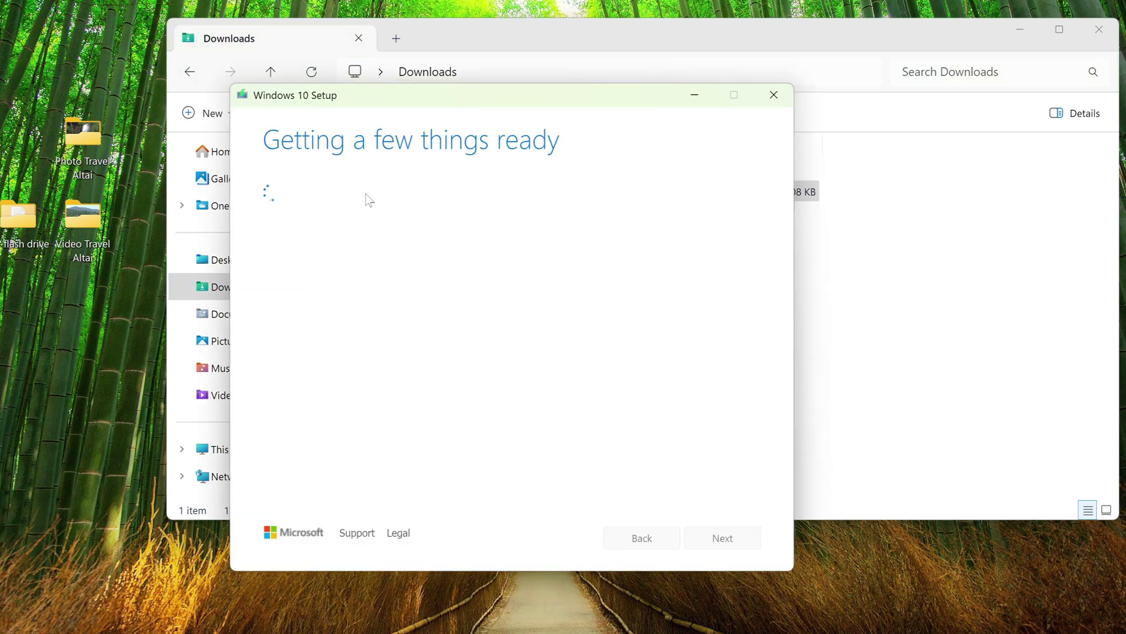
- Accept the license terms and choose to create installation media for another PC
click(1099, 30)
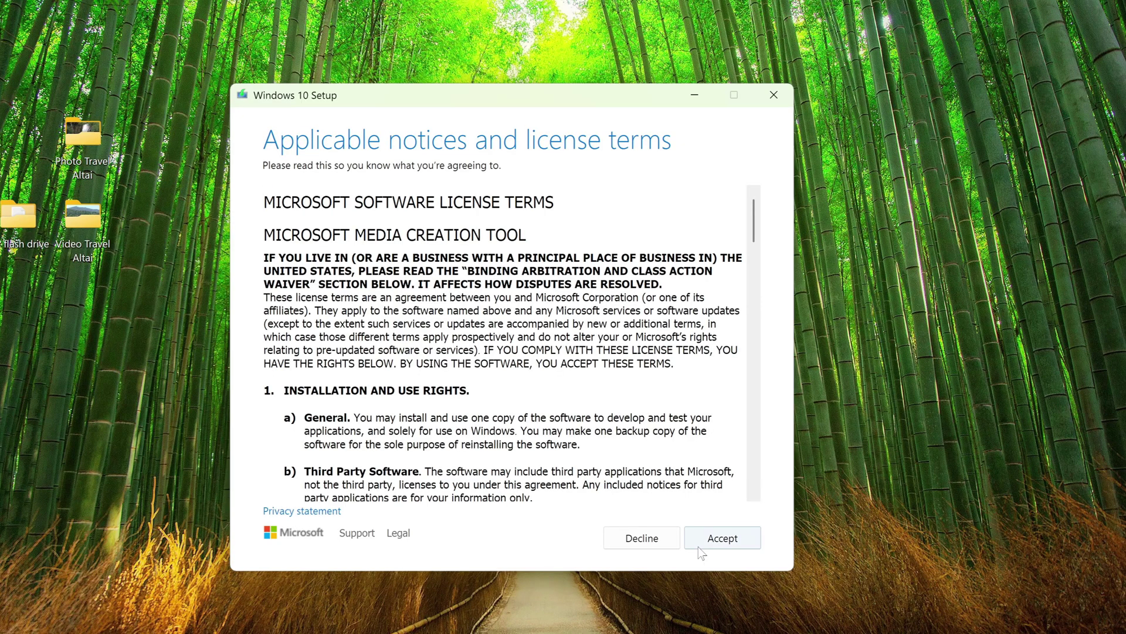
click(749, 542)
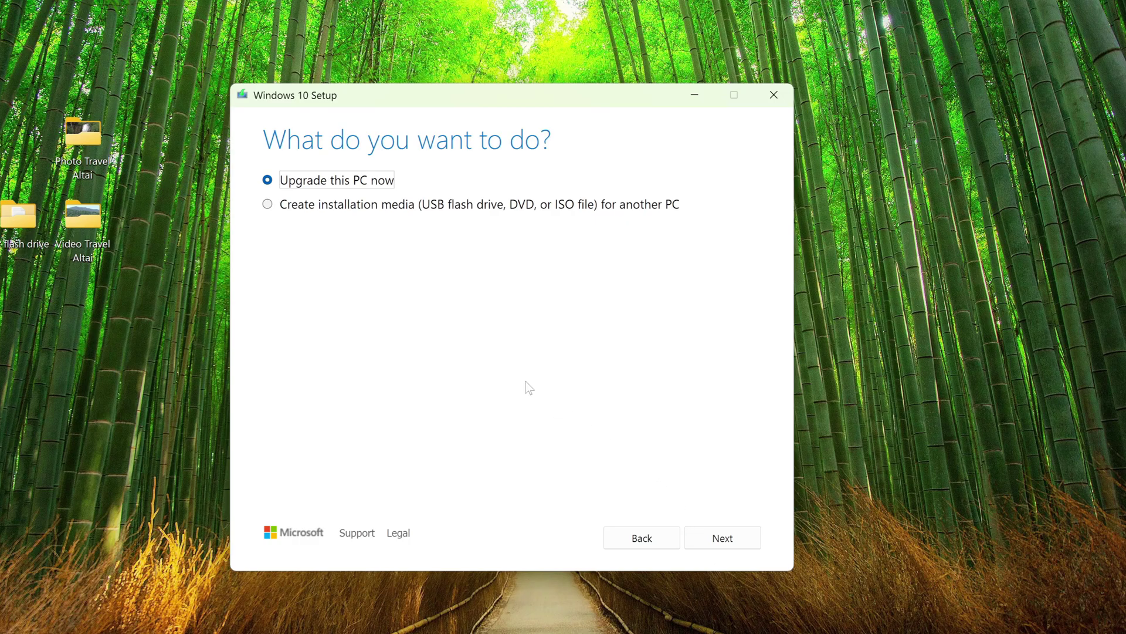
click(268, 207)
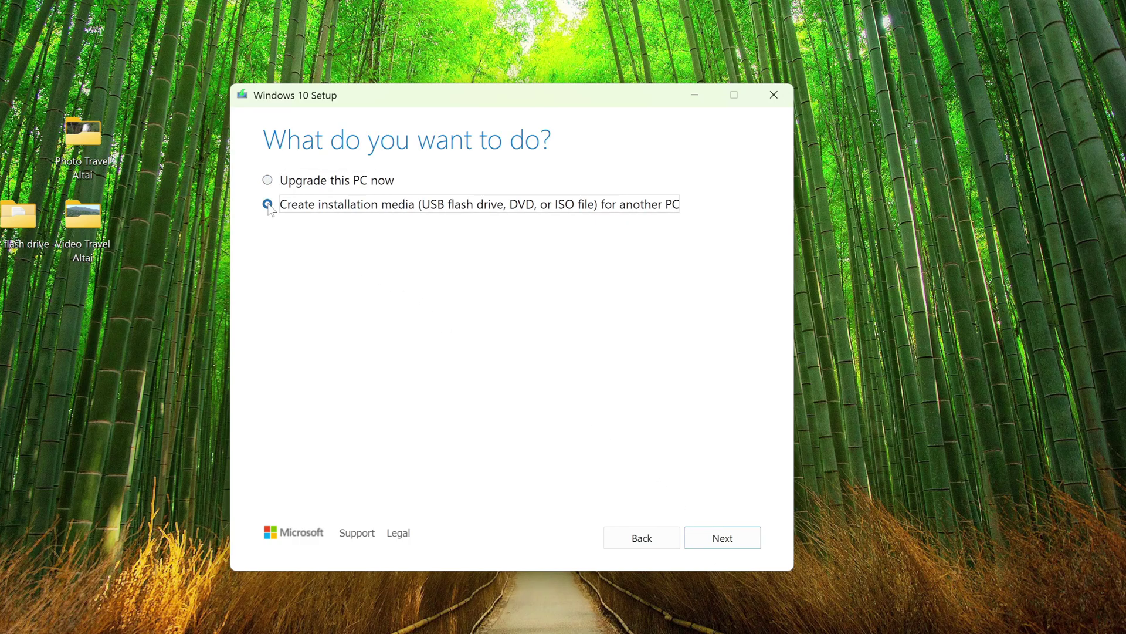
click(698, 547)
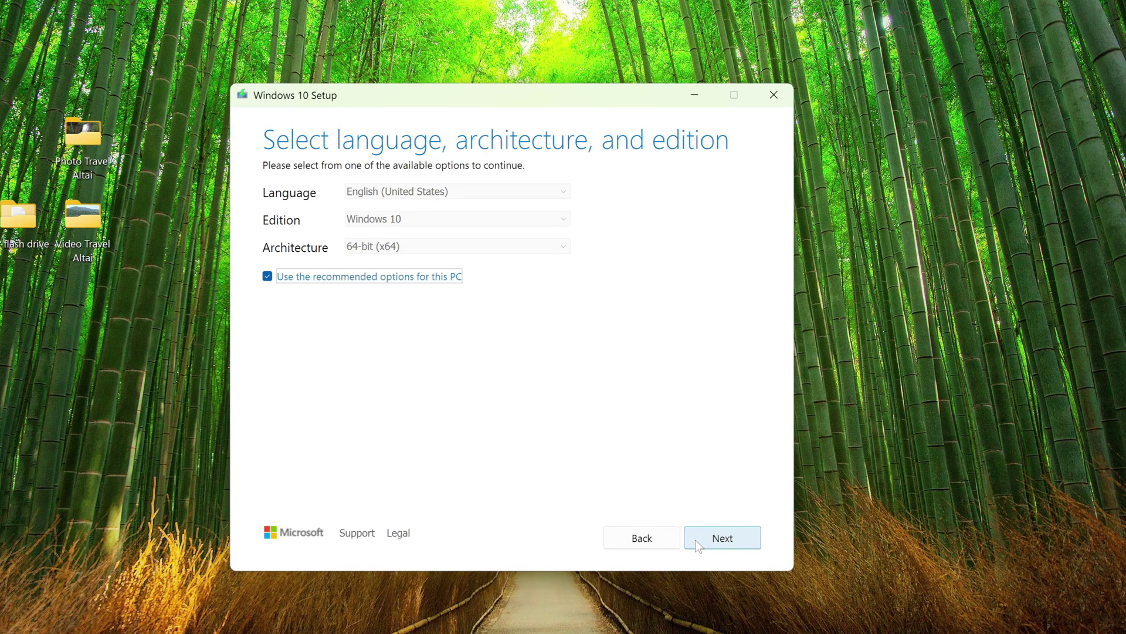
- Untick the recommended options, keep the default language and edition, and choose ISO file
click(267, 278)
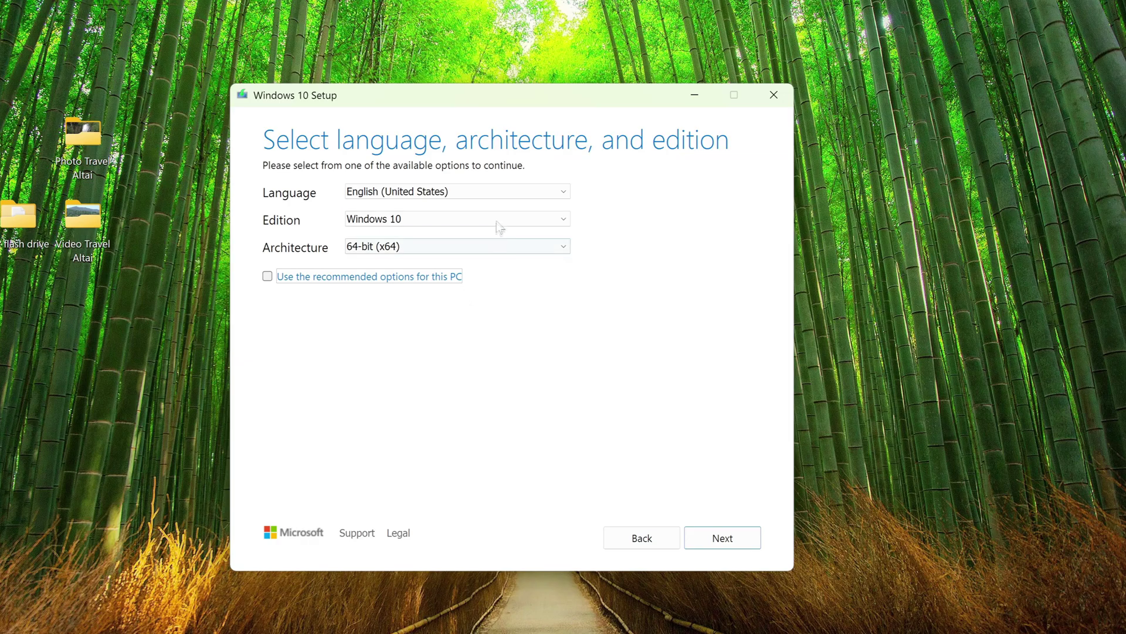
click(508, 192)
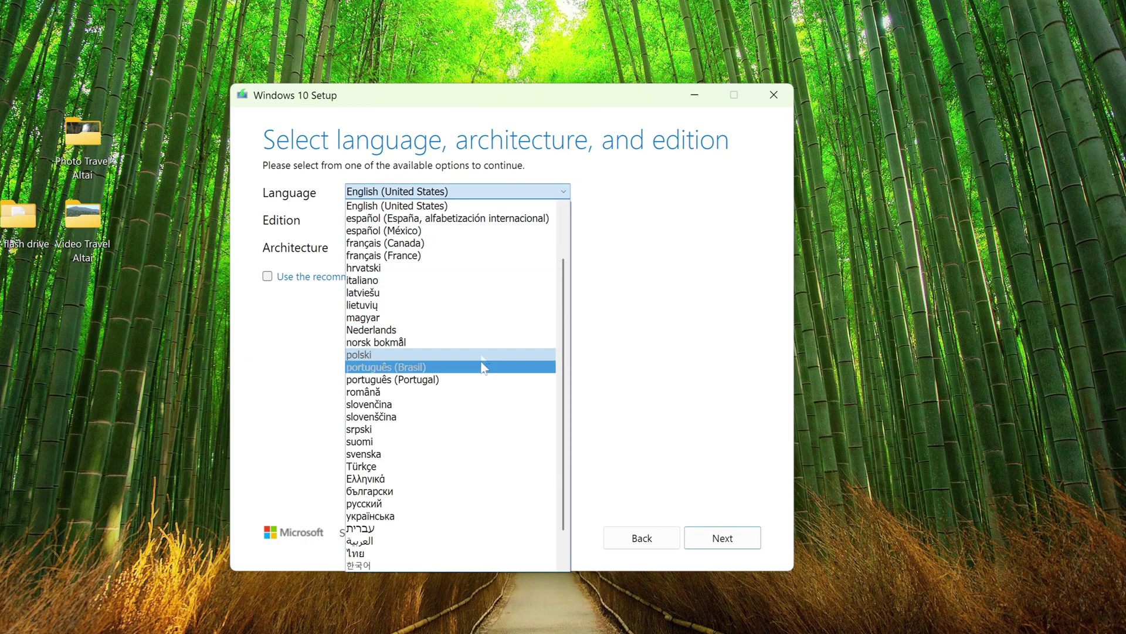
click(656, 223)
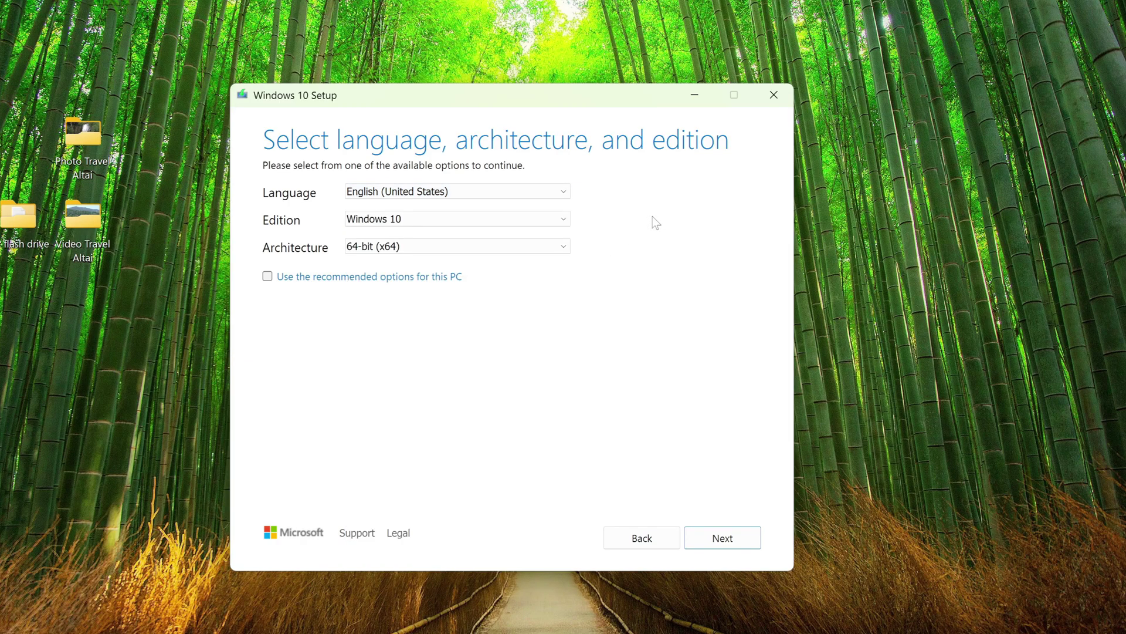
click(697, 545)
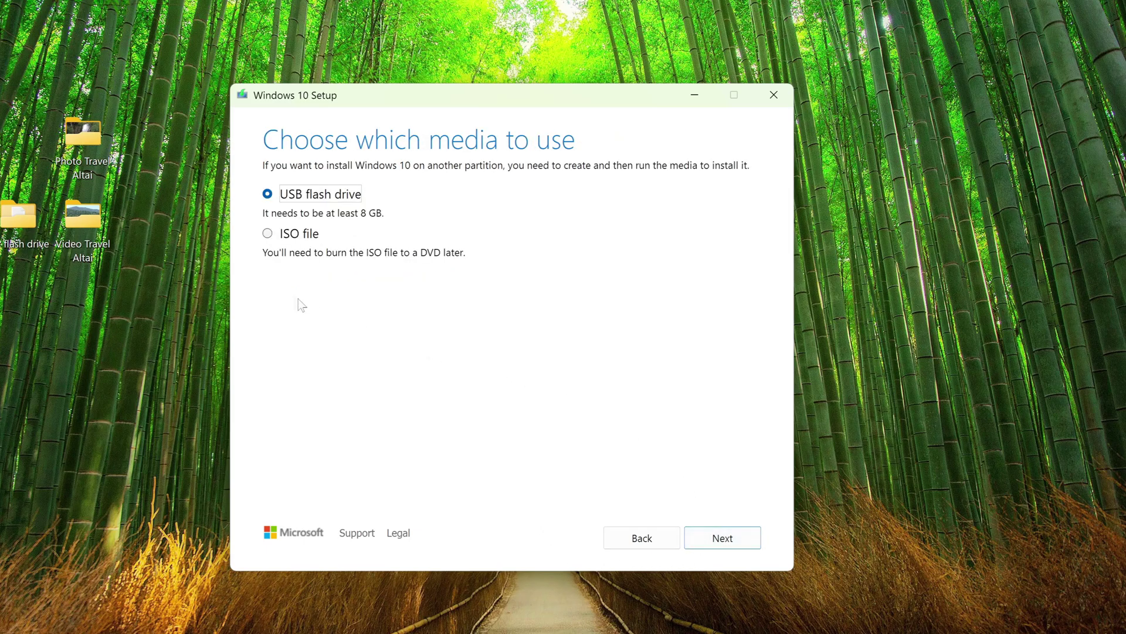
click(268, 235)
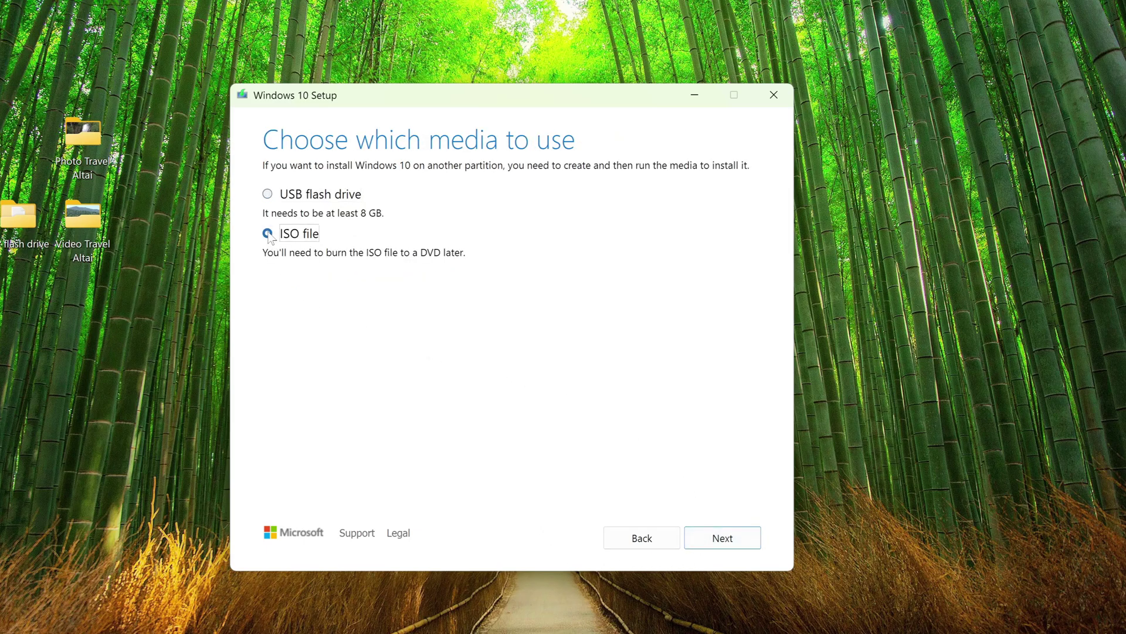
click(705, 543)
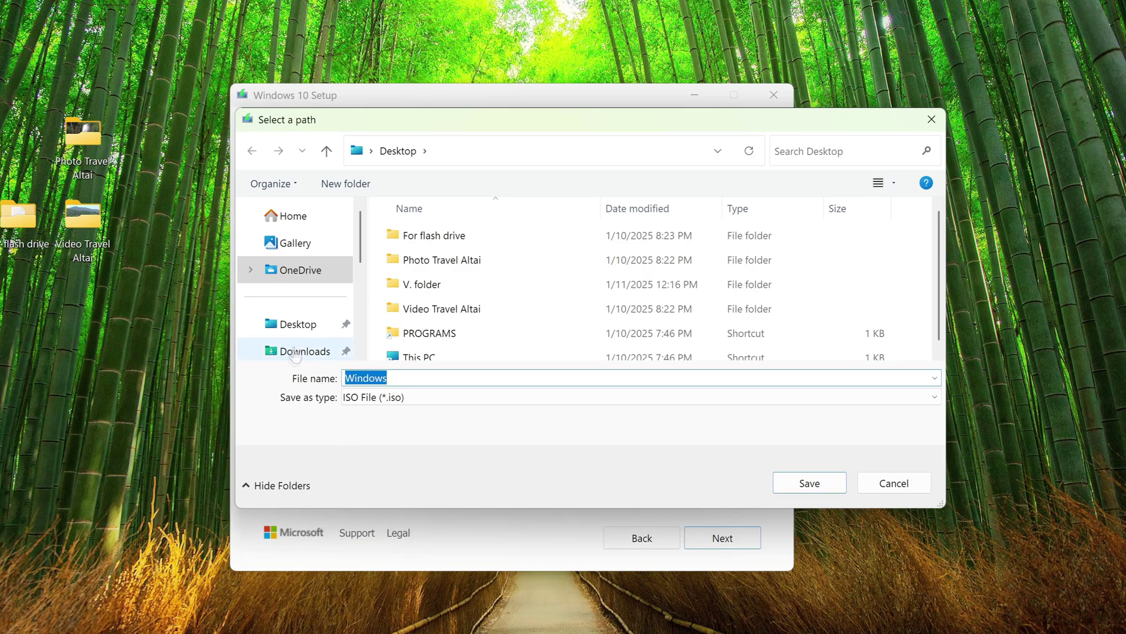
- Save the ISO as Windows on the Desktop and let it build
click(303, 332)
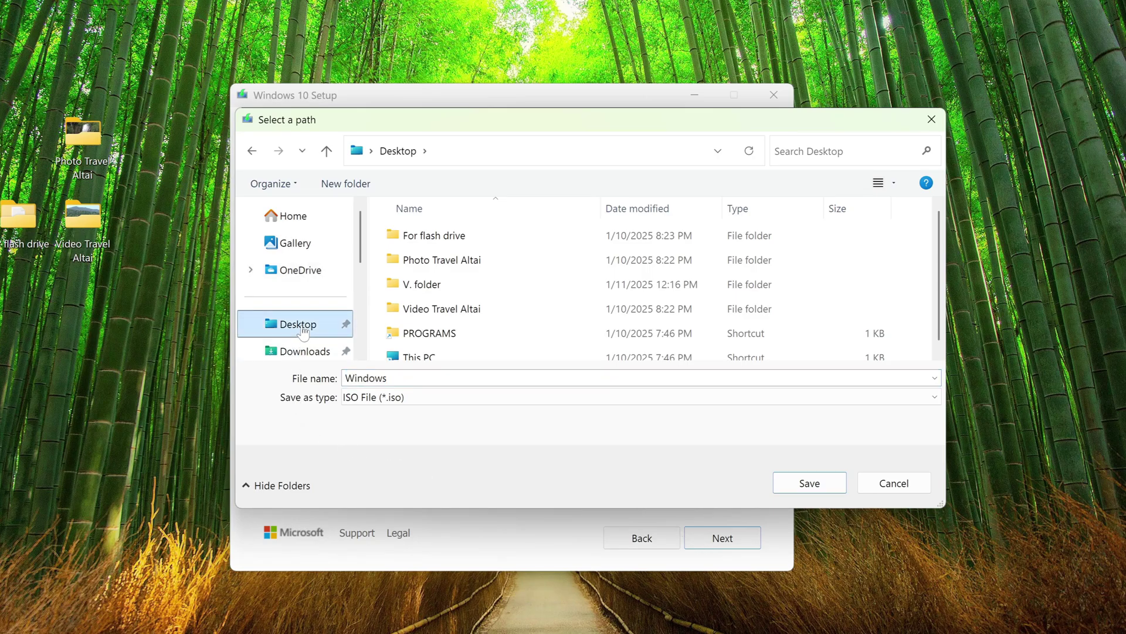
click(786, 486)
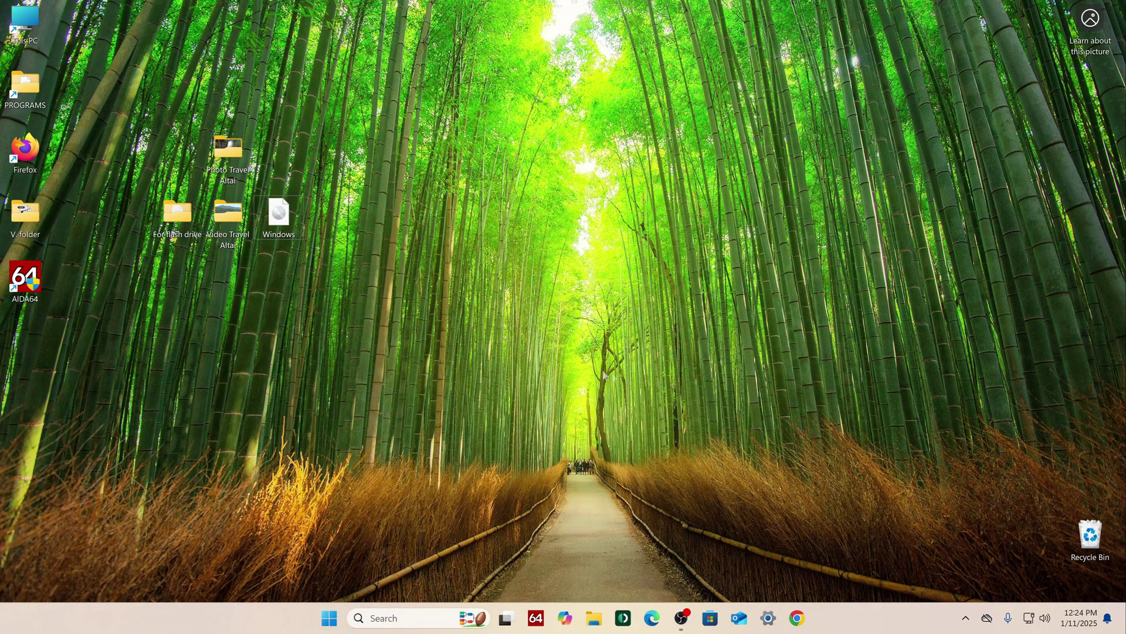
- Mount the Windows ISO and run setup from its sources folder
double_click(279, 217)
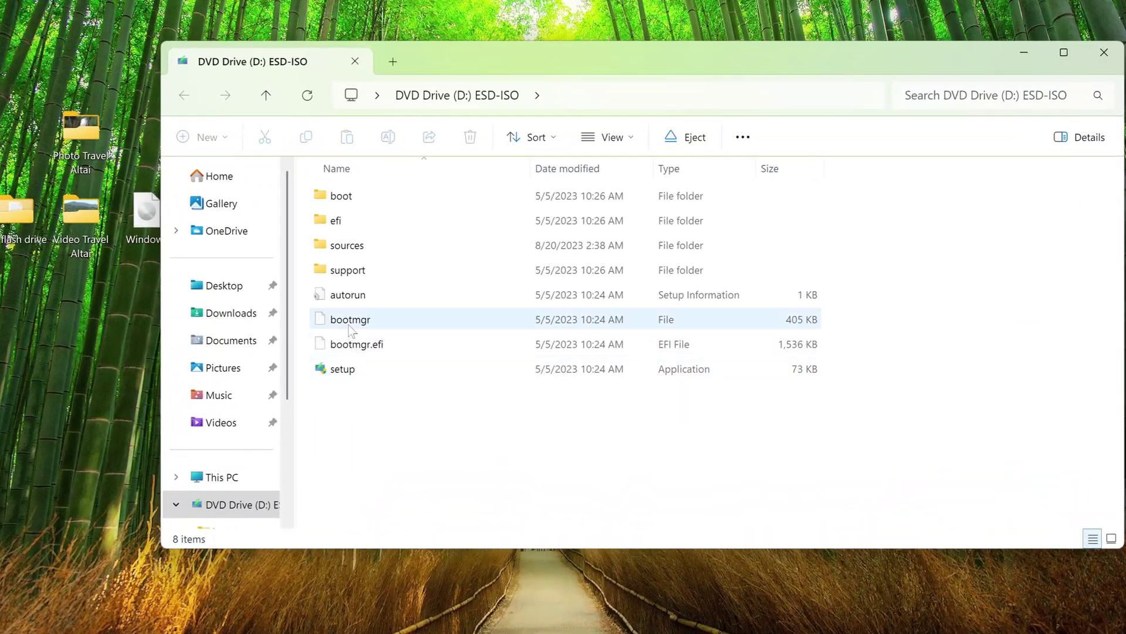
double_click(349, 249)
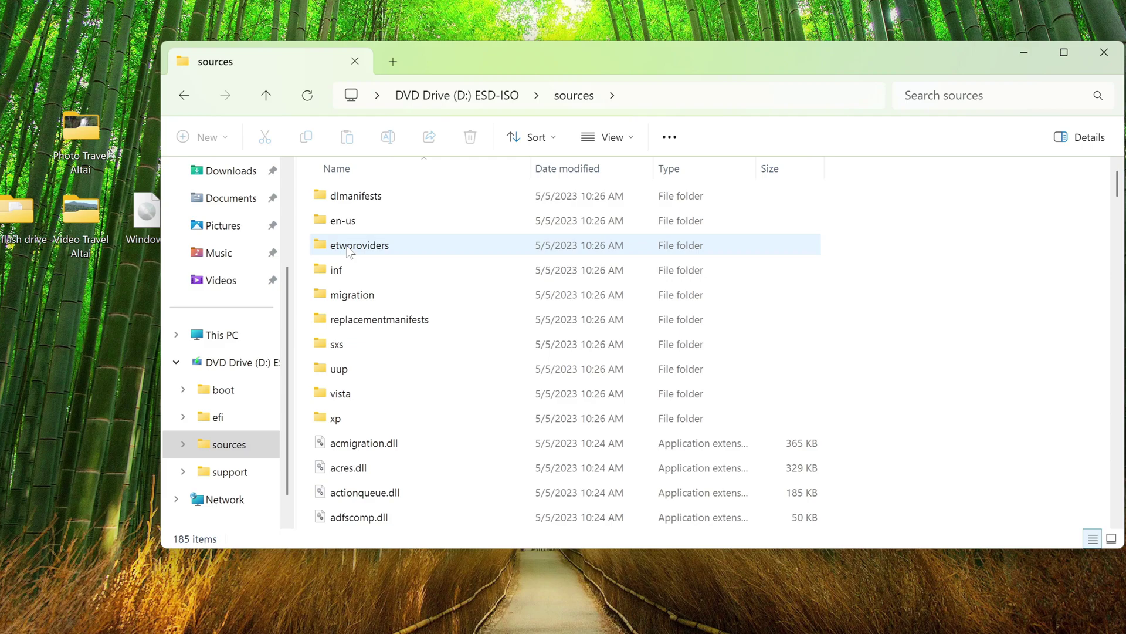
scroll(1029, 305, down, 5)
scroll(1025, 300, down, 15)
scroll(1024, 300, down, 15)
scroll(1023, 301, down, 5)
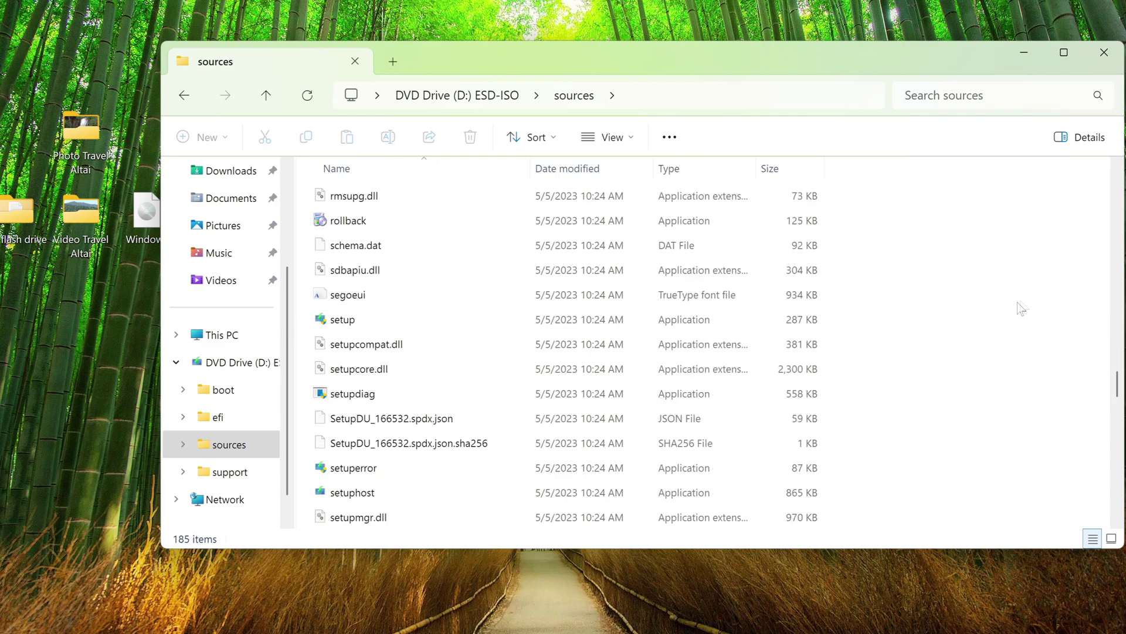
double_click(340, 319)
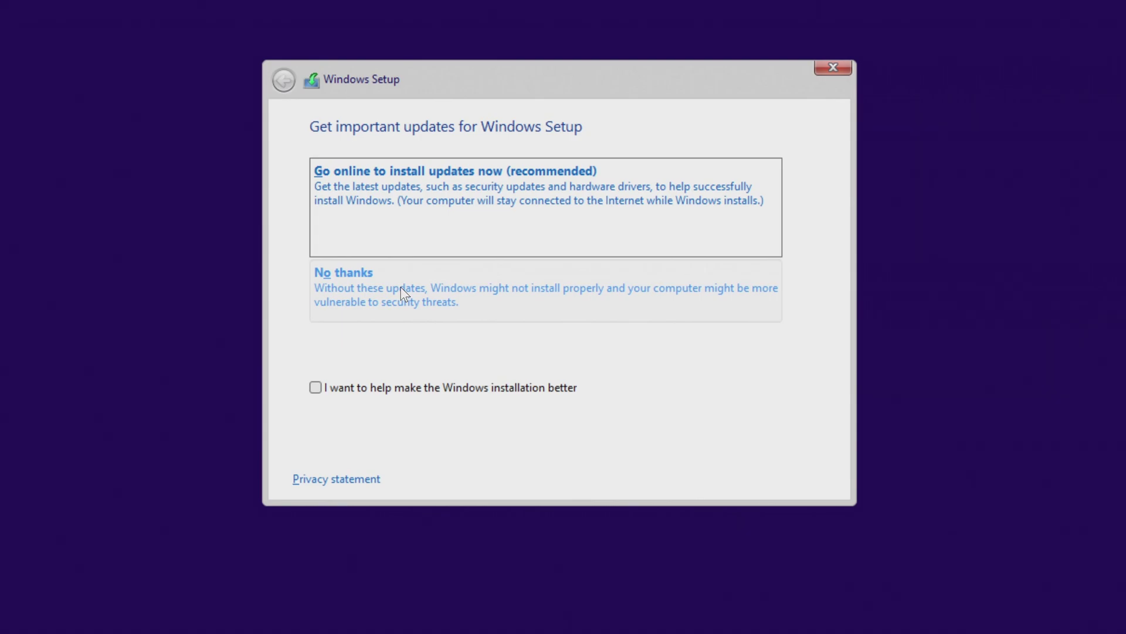
- Skip updates and the product key, choose Windows 10 Pro, and accept the license terms
click(402, 292)
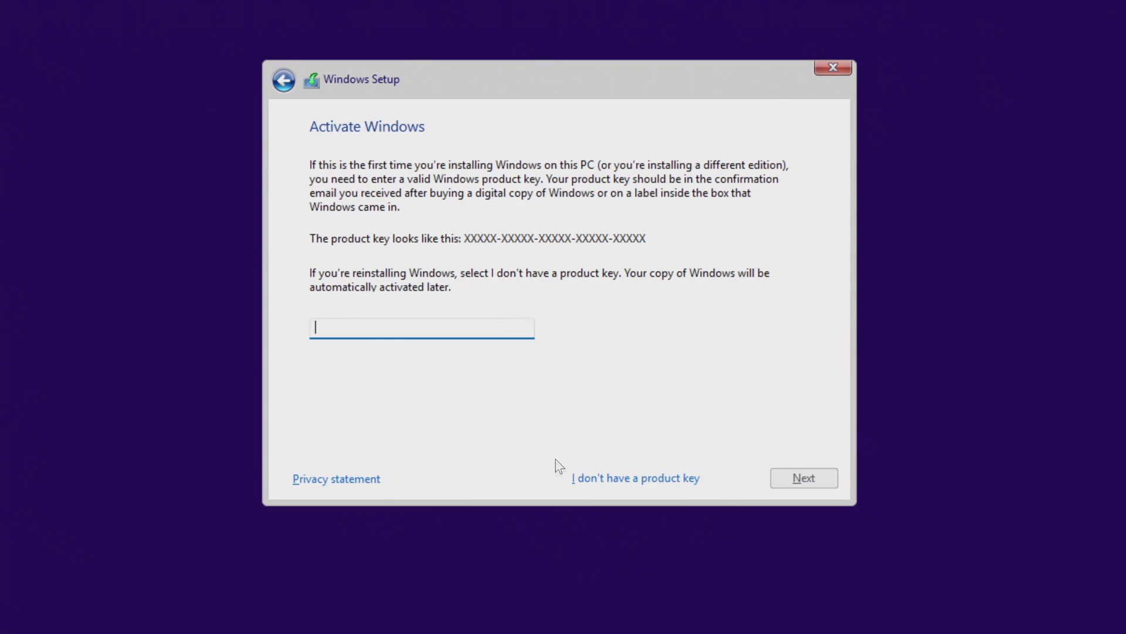
click(636, 484)
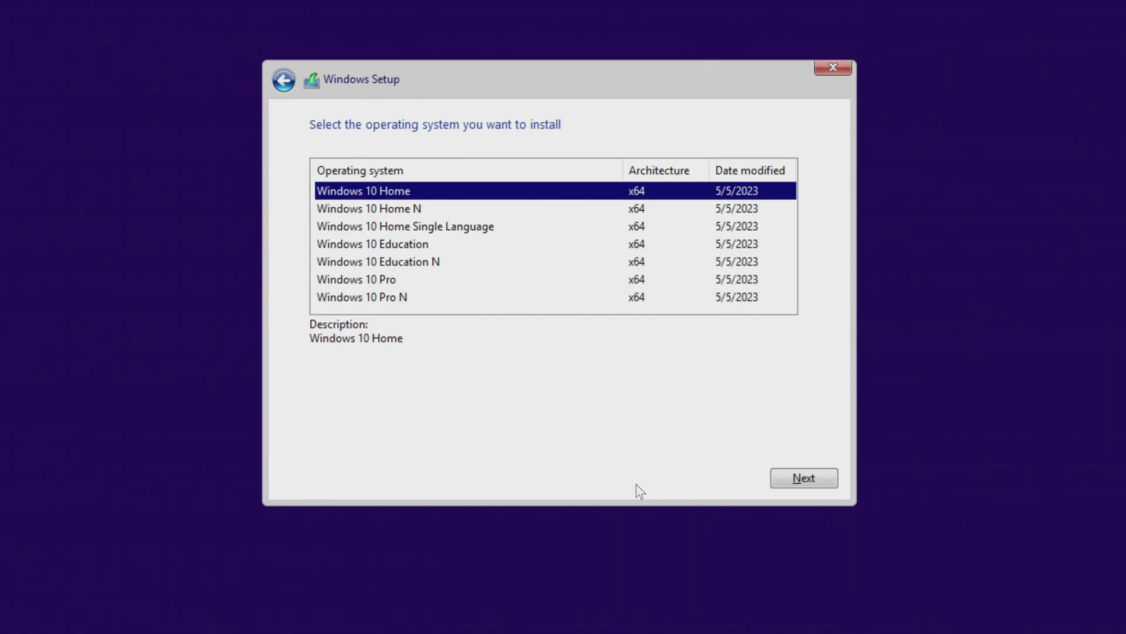
click(385, 283)
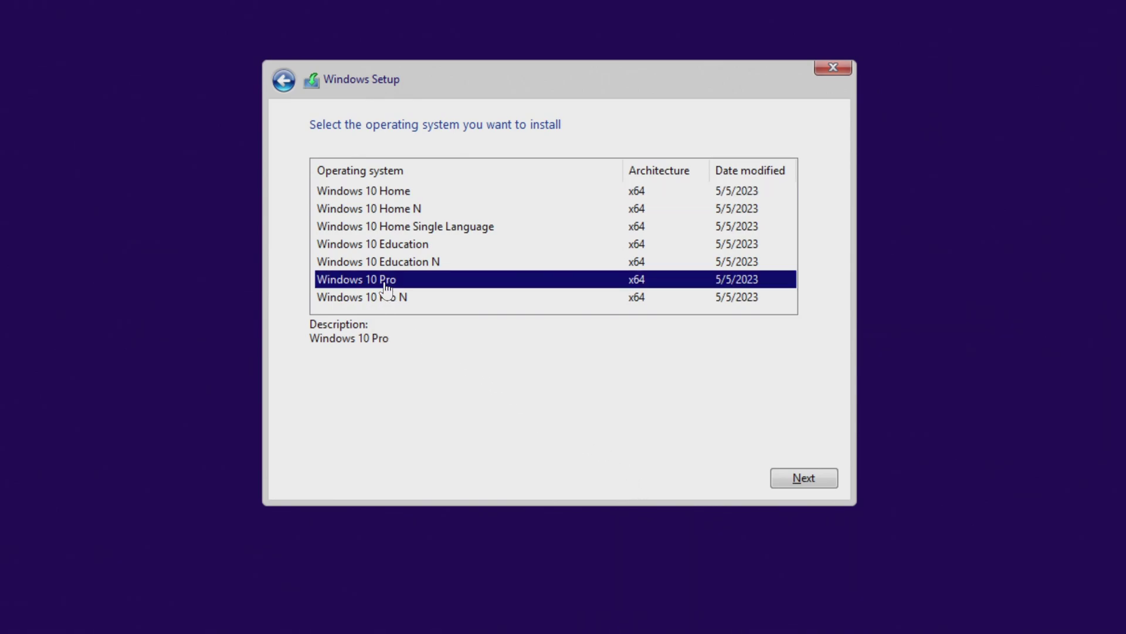
click(786, 485)
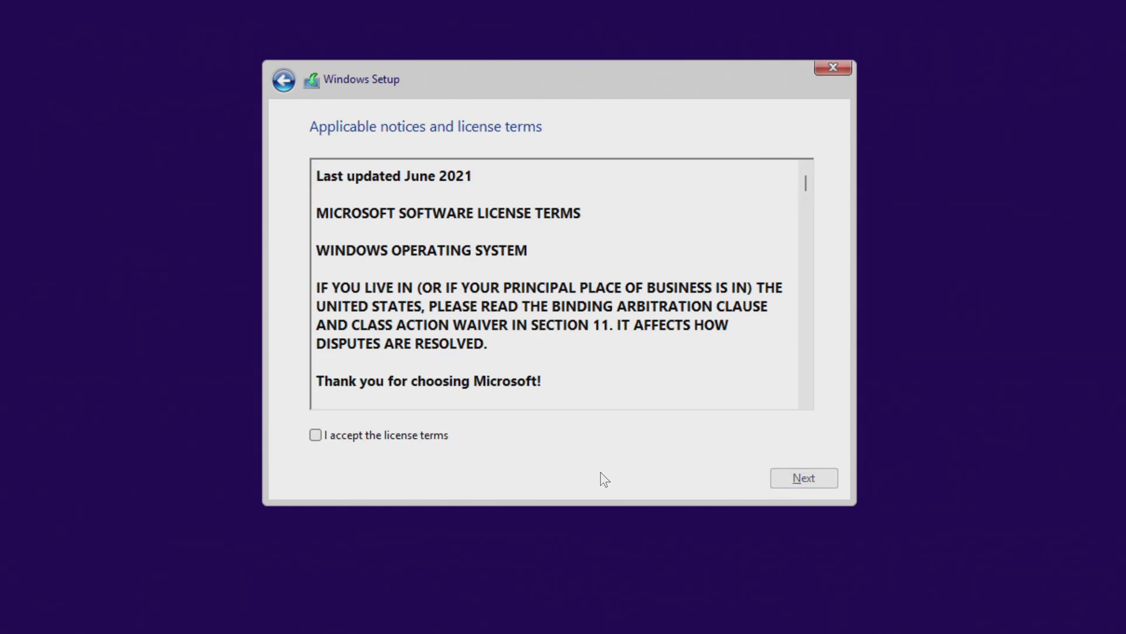
click(315, 435)
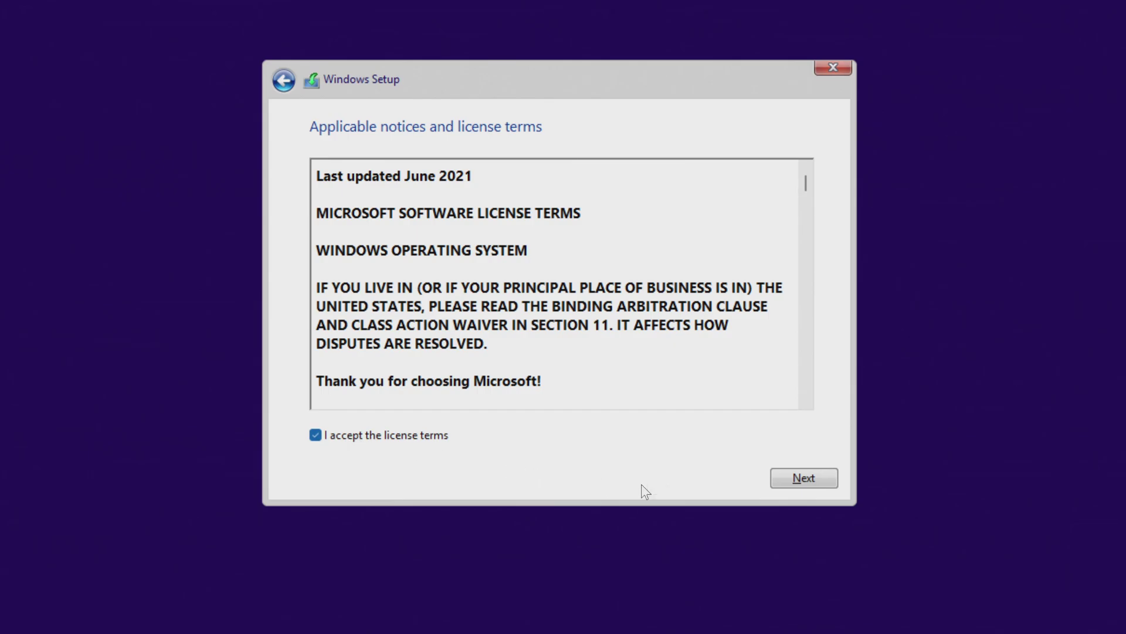
click(784, 485)
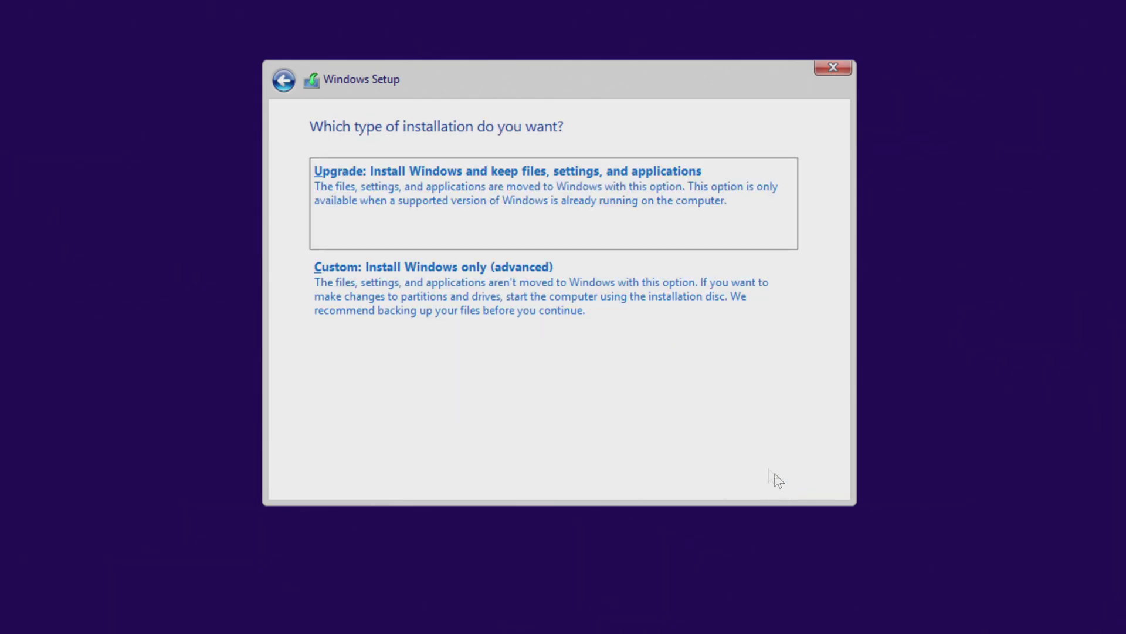
- Do a Custom install onto Drive 0 Partition 3 (C:), accepting the Windows.old move
click(453, 305)
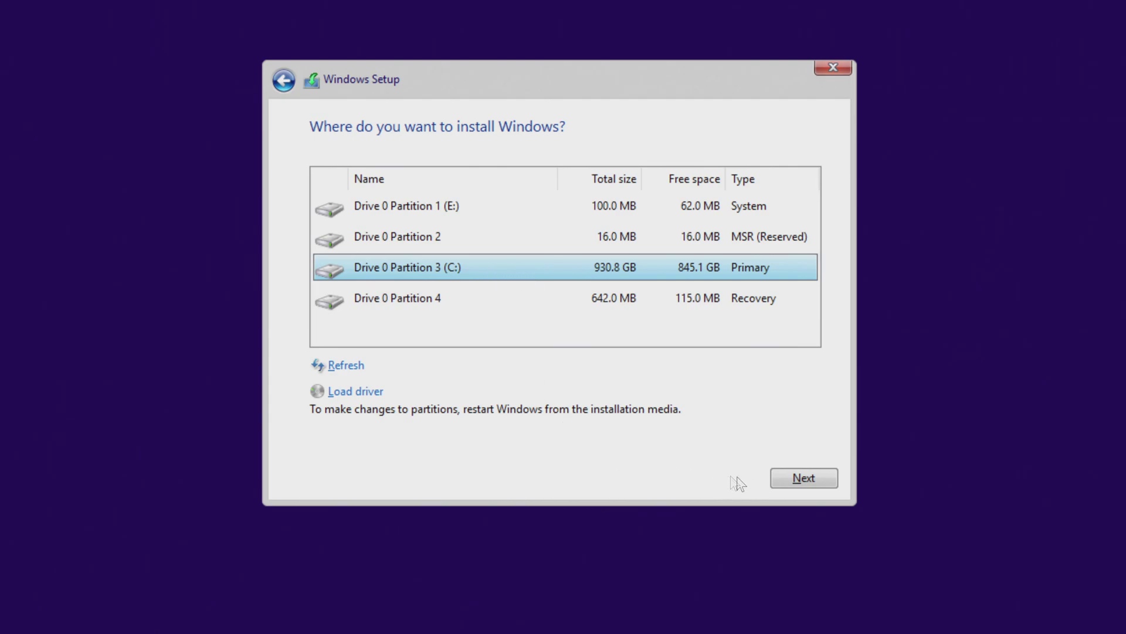
click(783, 480)
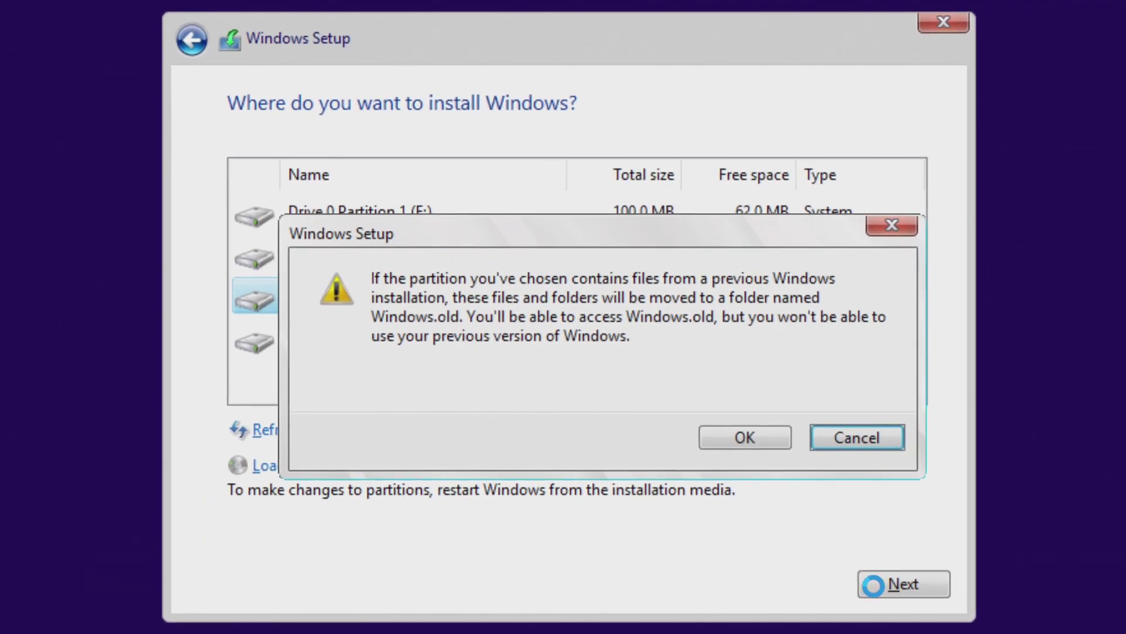
click(783, 450)
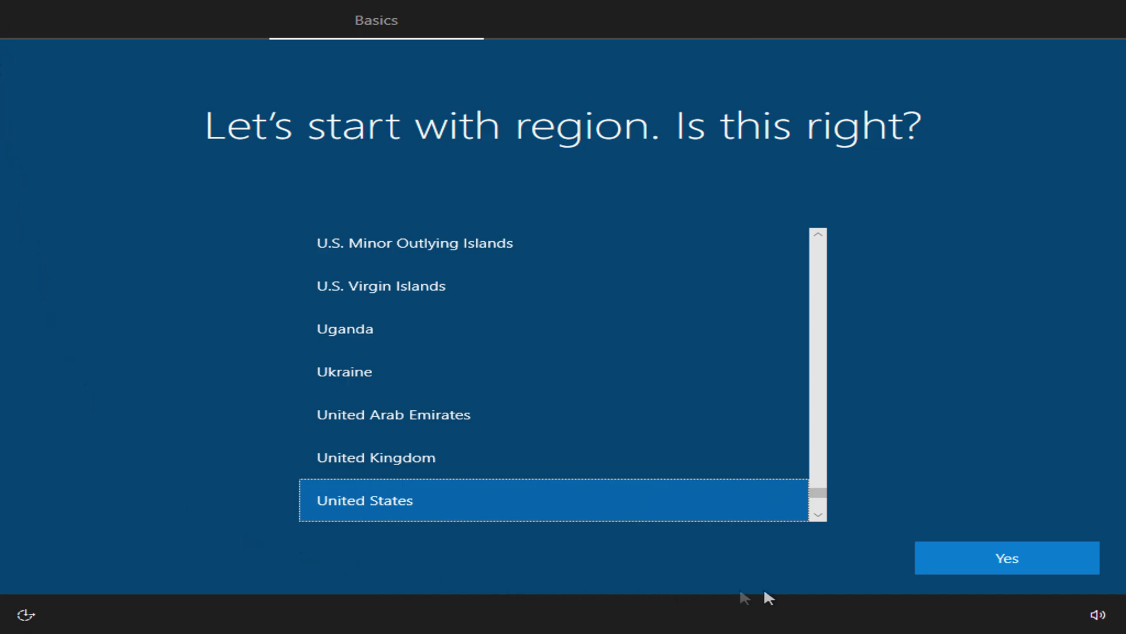
- Confirm United States and US keyboard, skip a second layout, and choose personal use
click(945, 561)
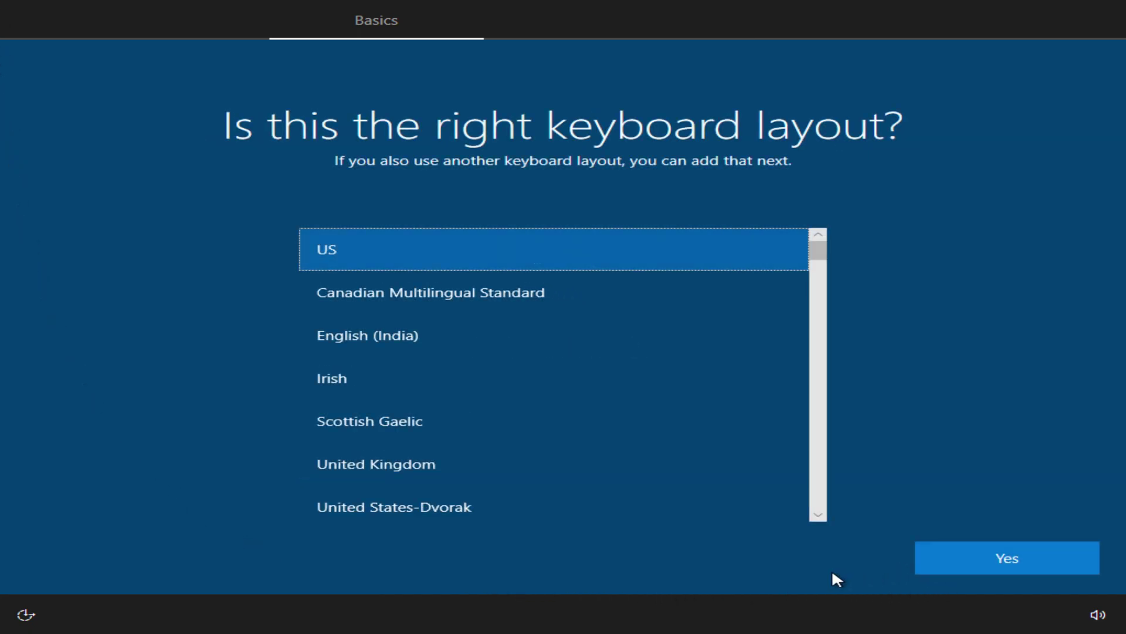
click(938, 562)
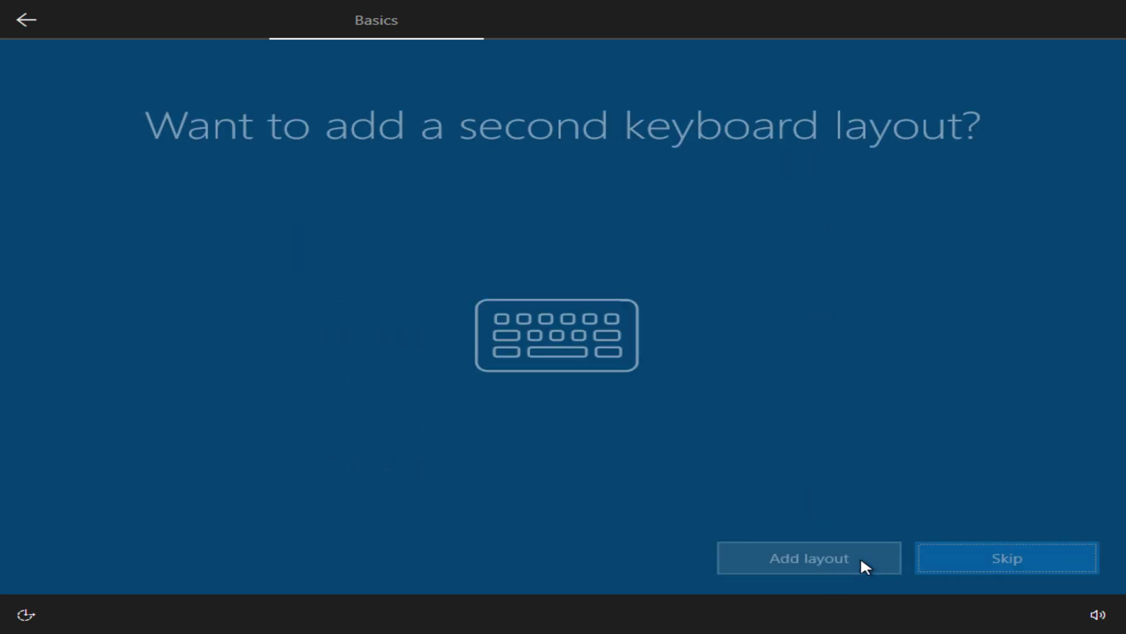
click(954, 562)
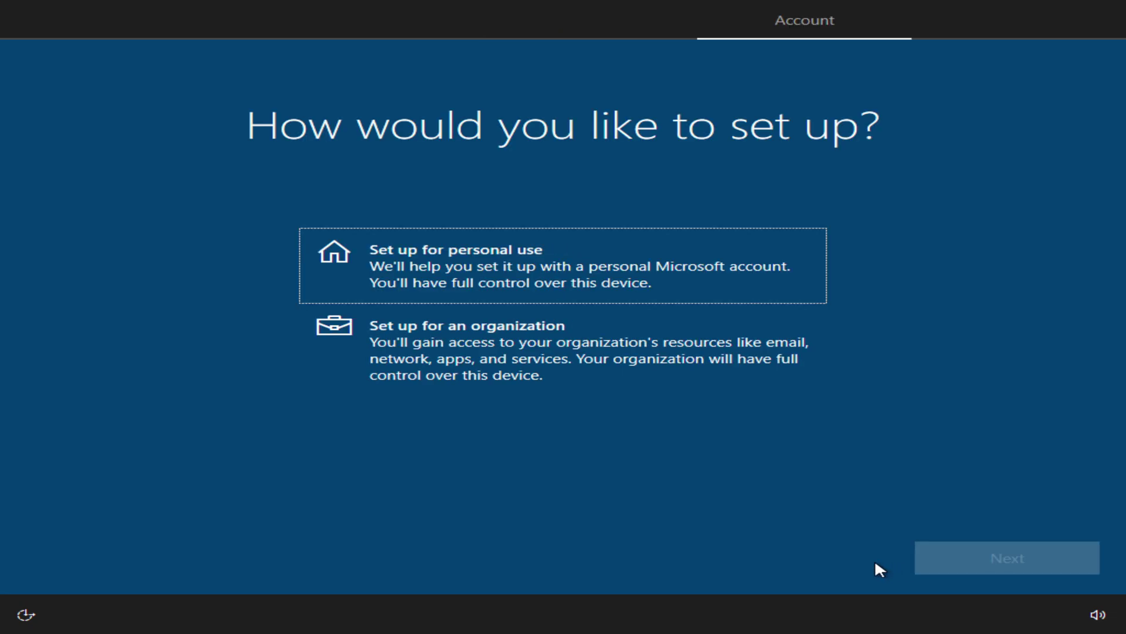
click(787, 288)
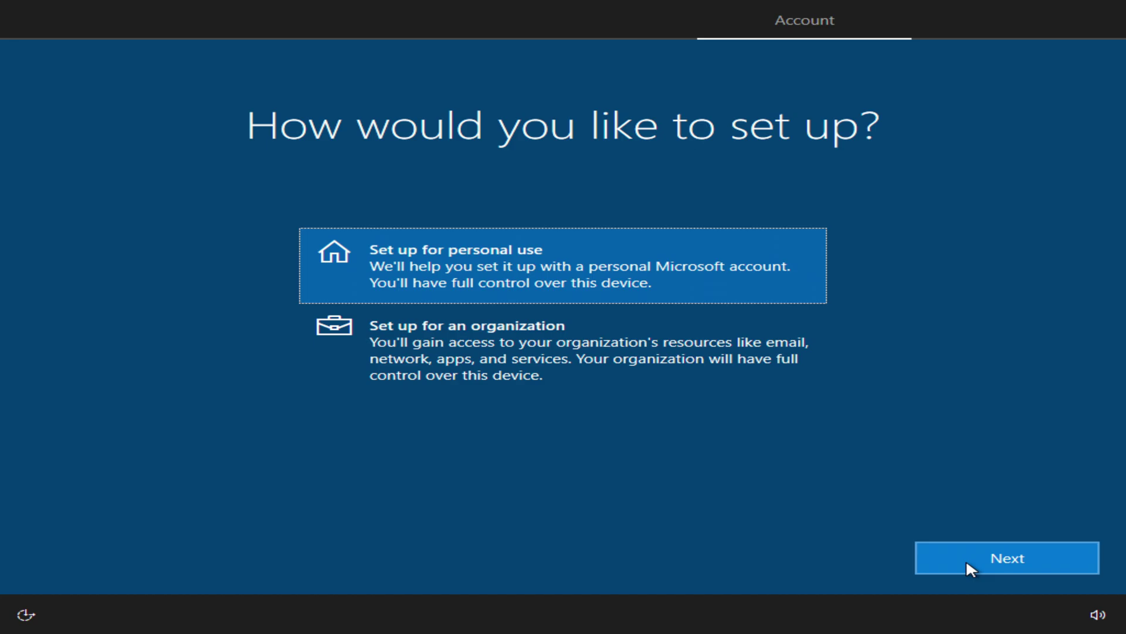
click(968, 566)
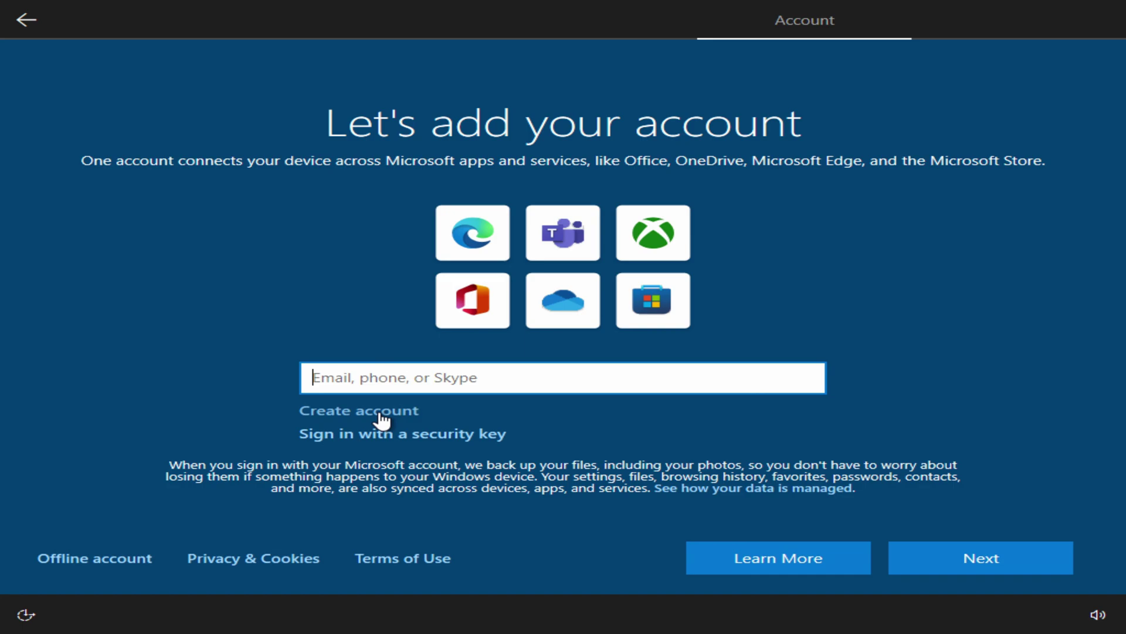
- Choose an offline account with limited experience, enter the account name, and leave the password empty
click(98, 558)
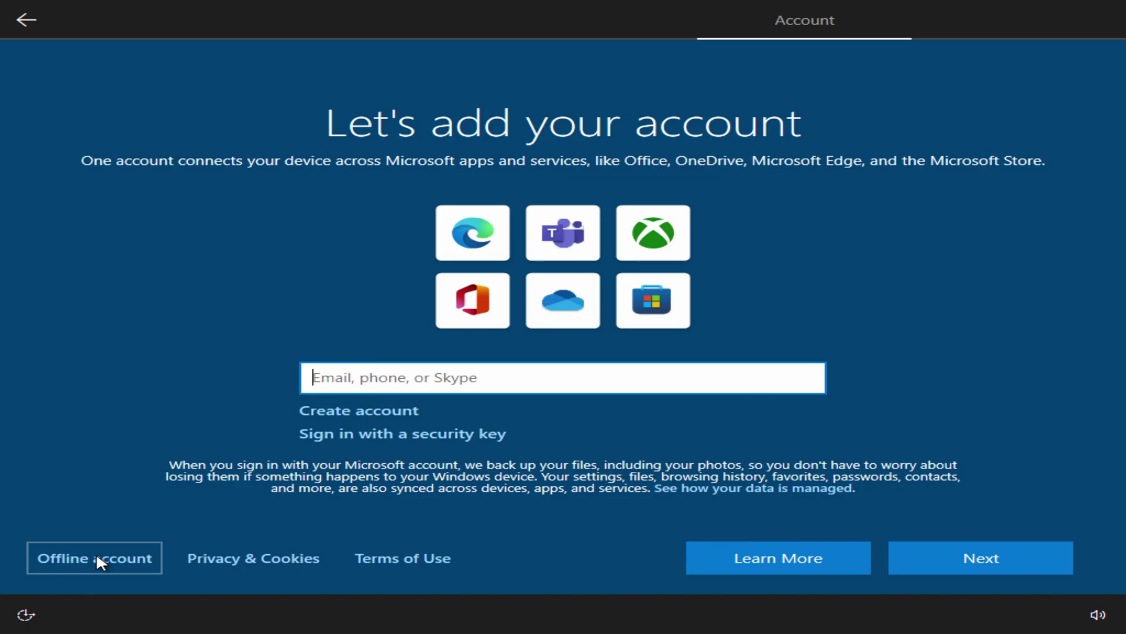
click(97, 558)
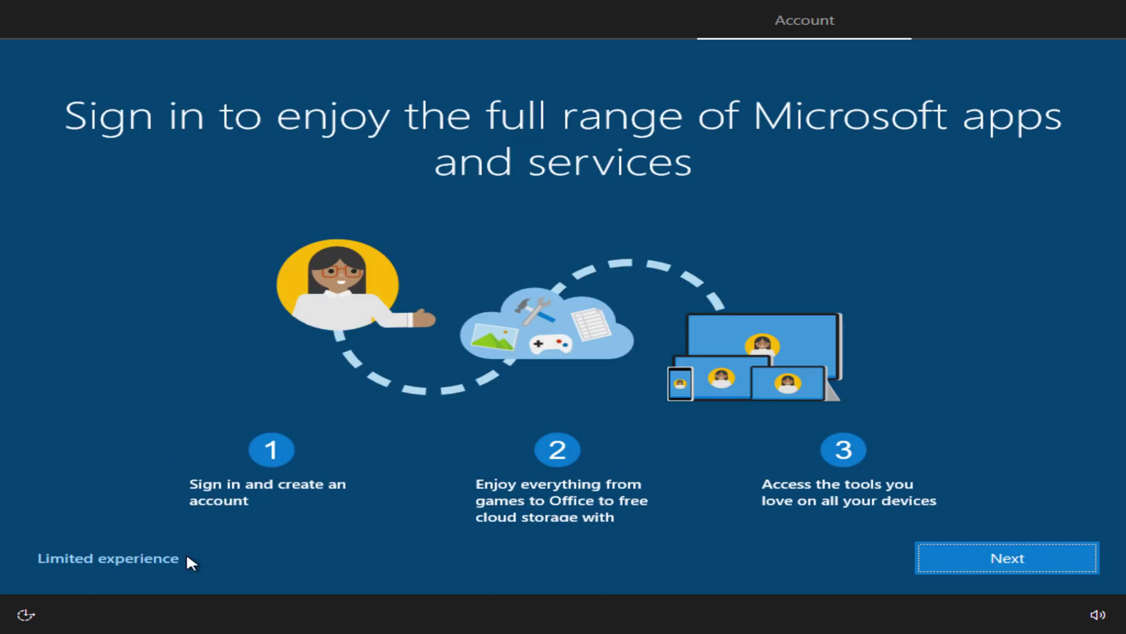
click(90, 557)
text(James)
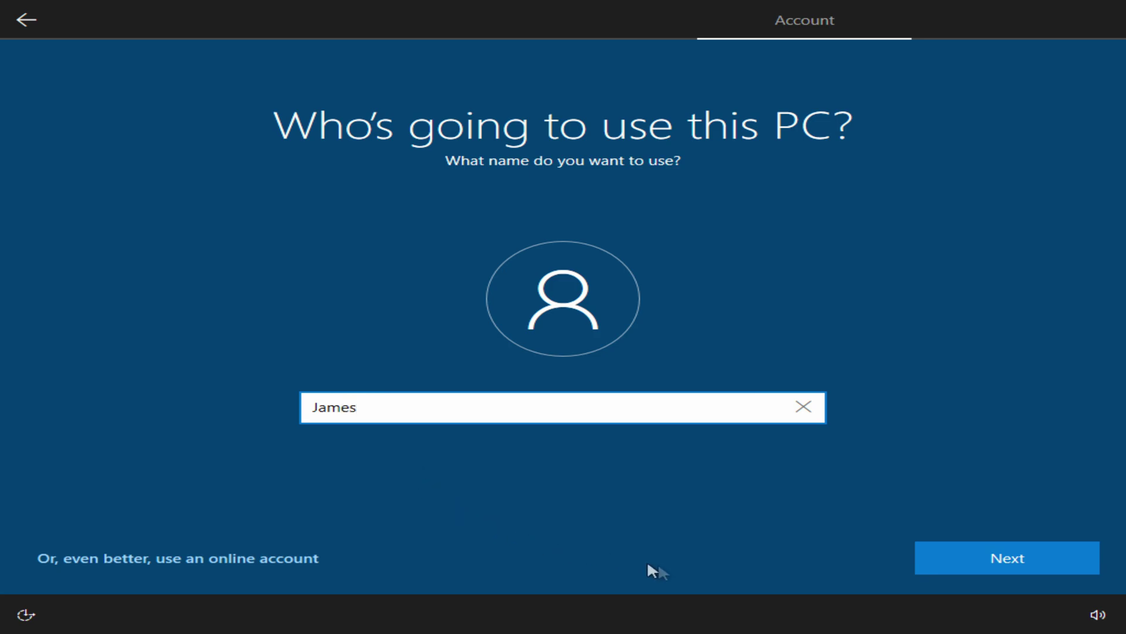
click(936, 565)
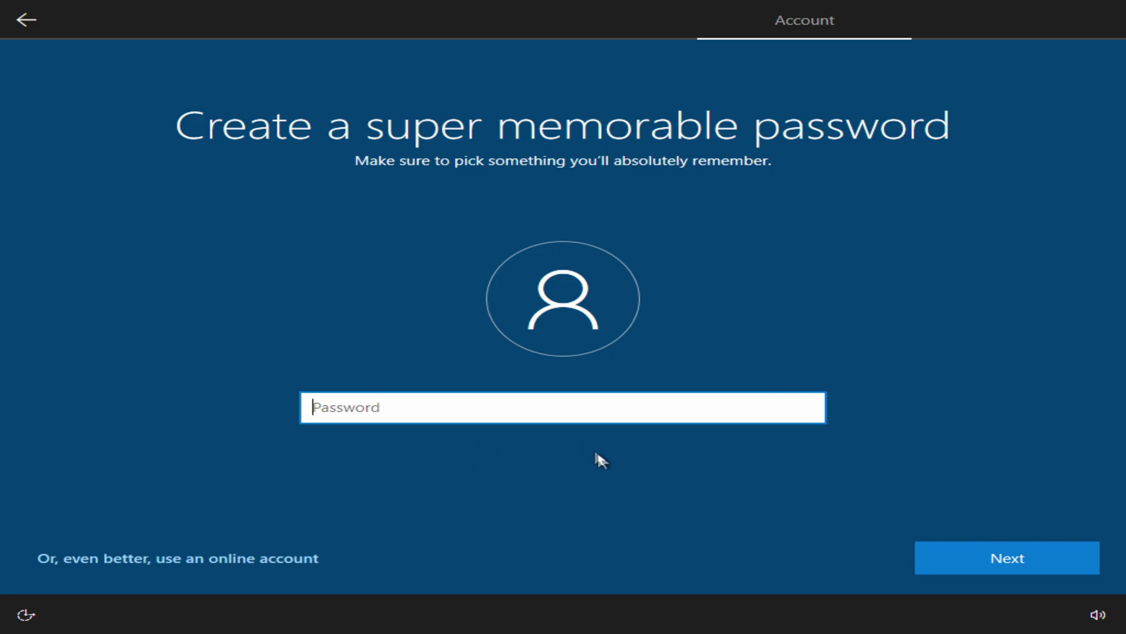
click(943, 564)
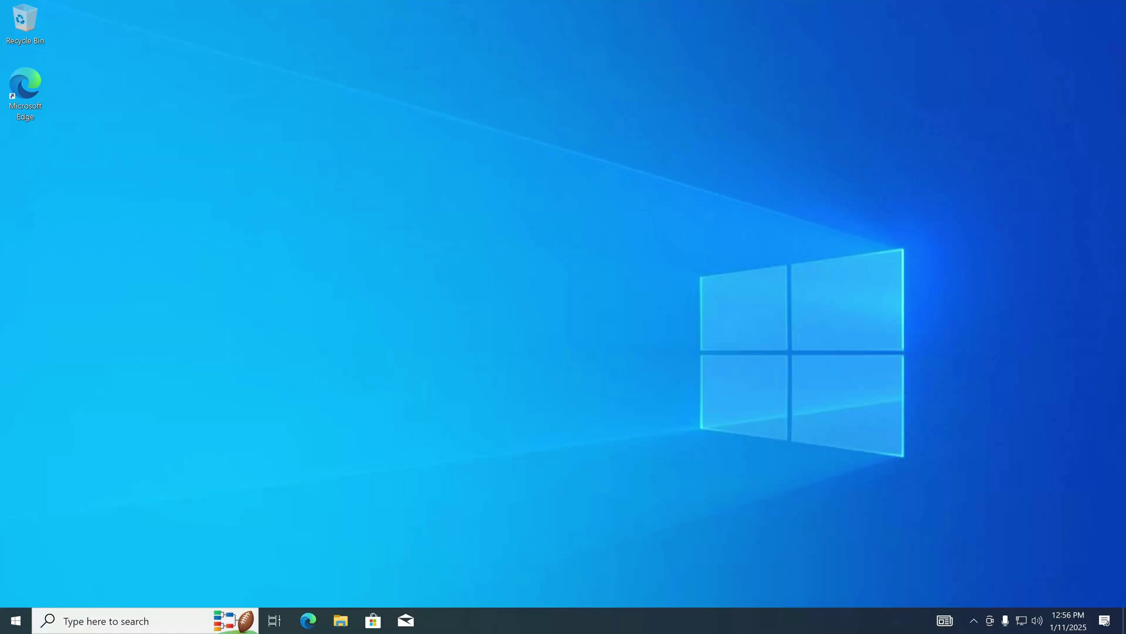
click(15, 619)
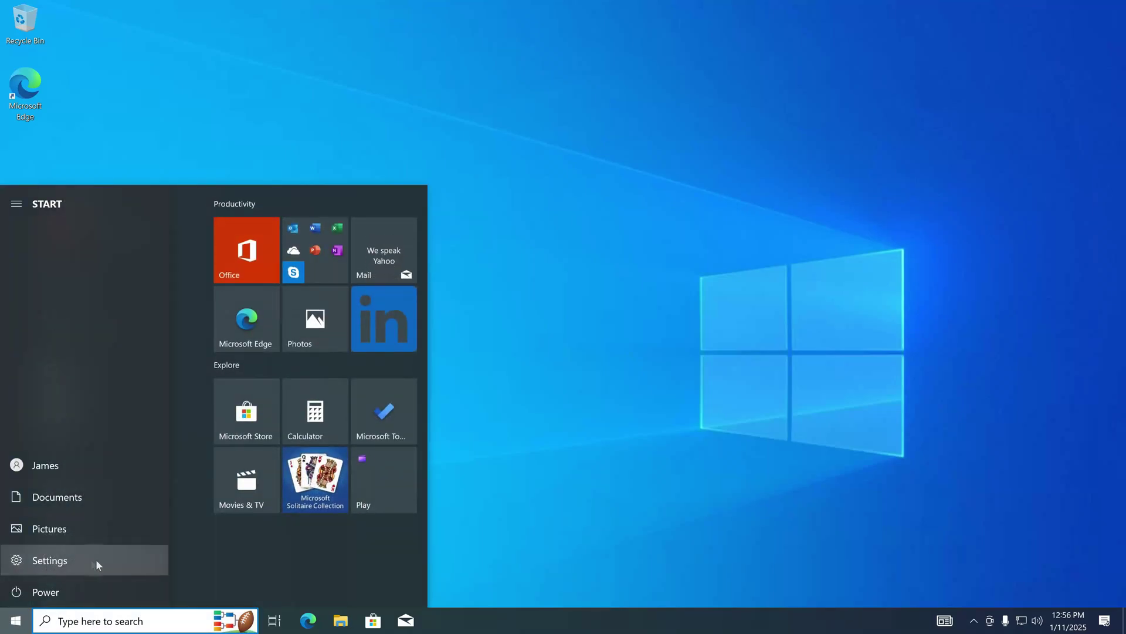
click(139, 559)
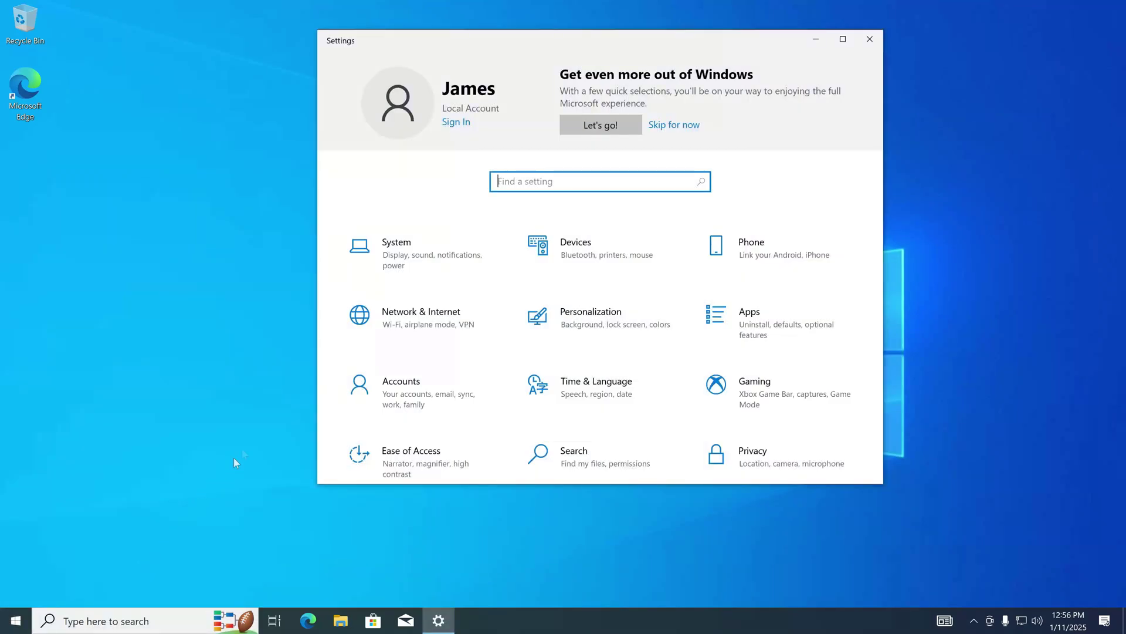
click(444, 397)
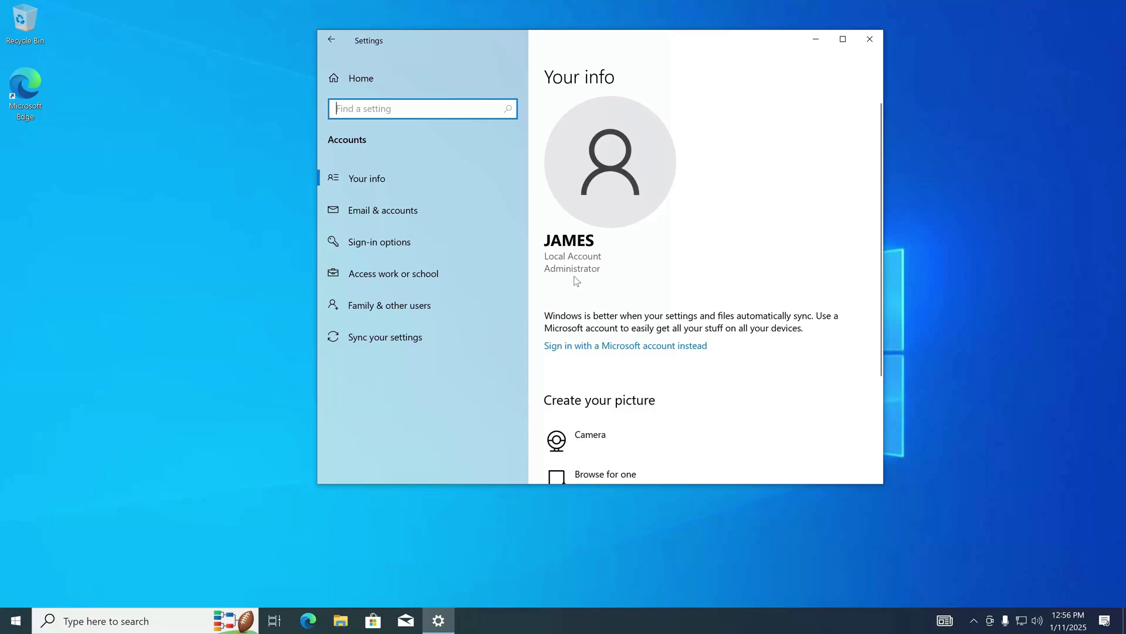
click(615, 348)
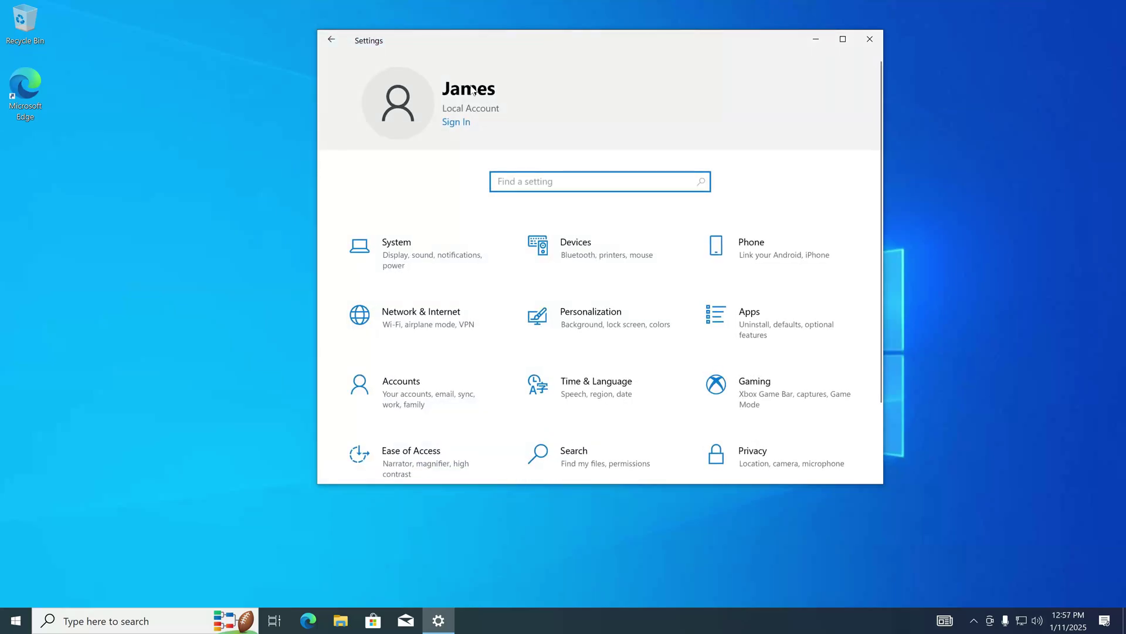
click(369, 311)
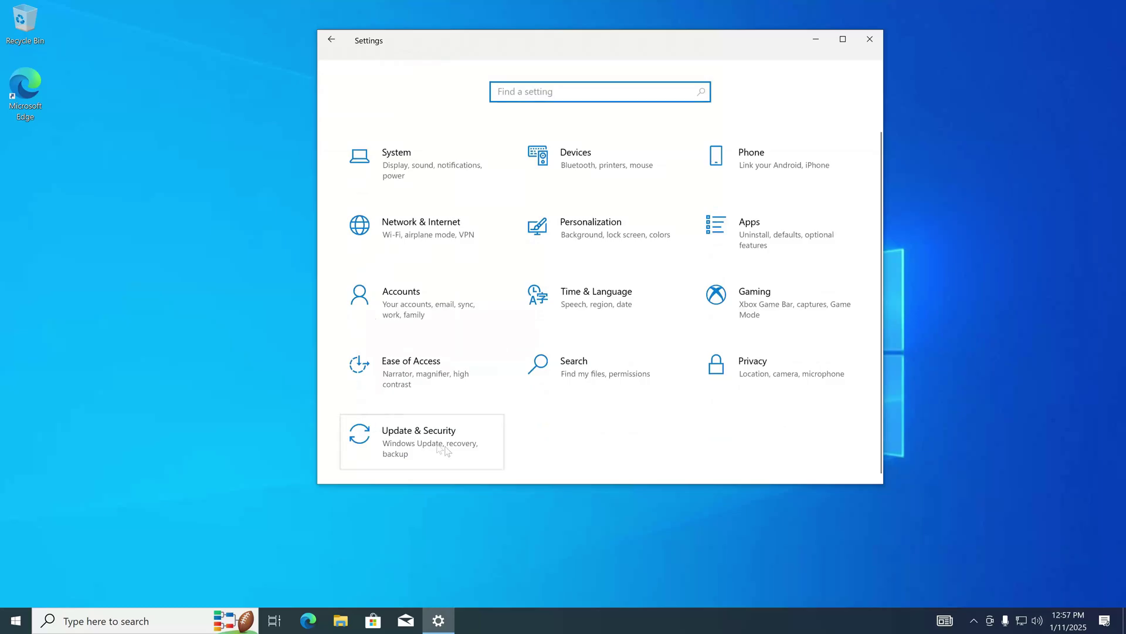
click(462, 452)
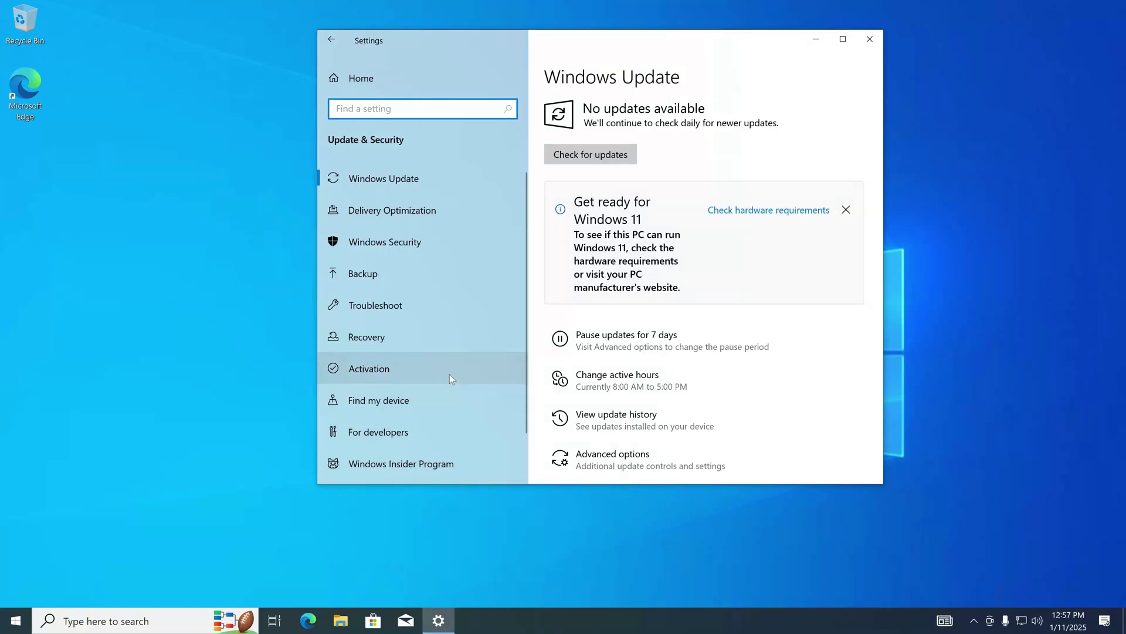
click(478, 372)
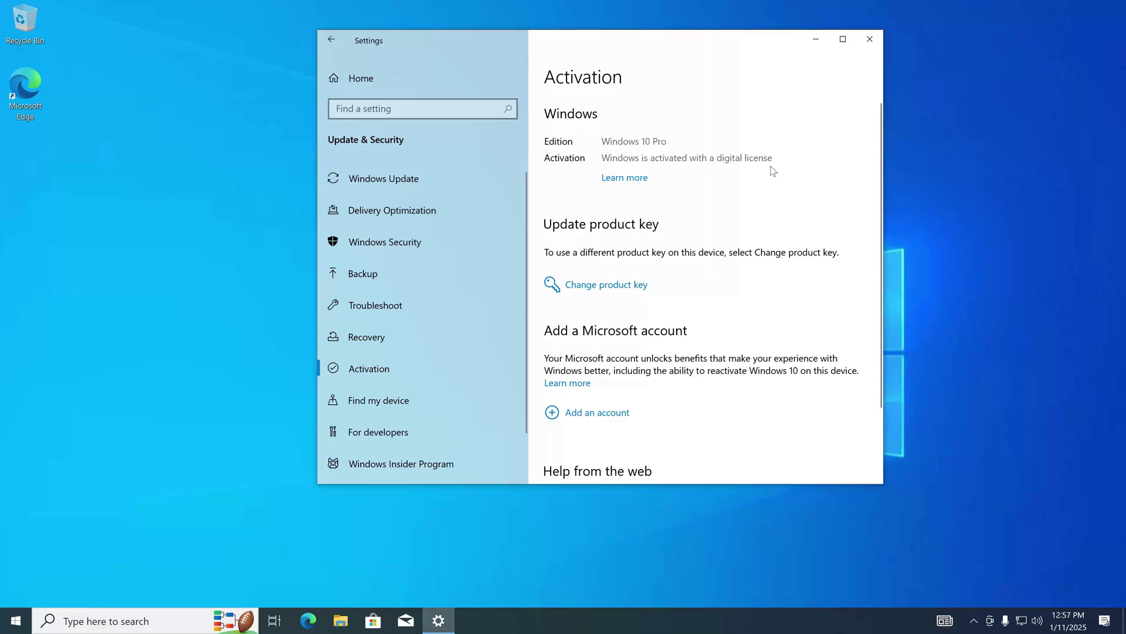
click(870, 38)
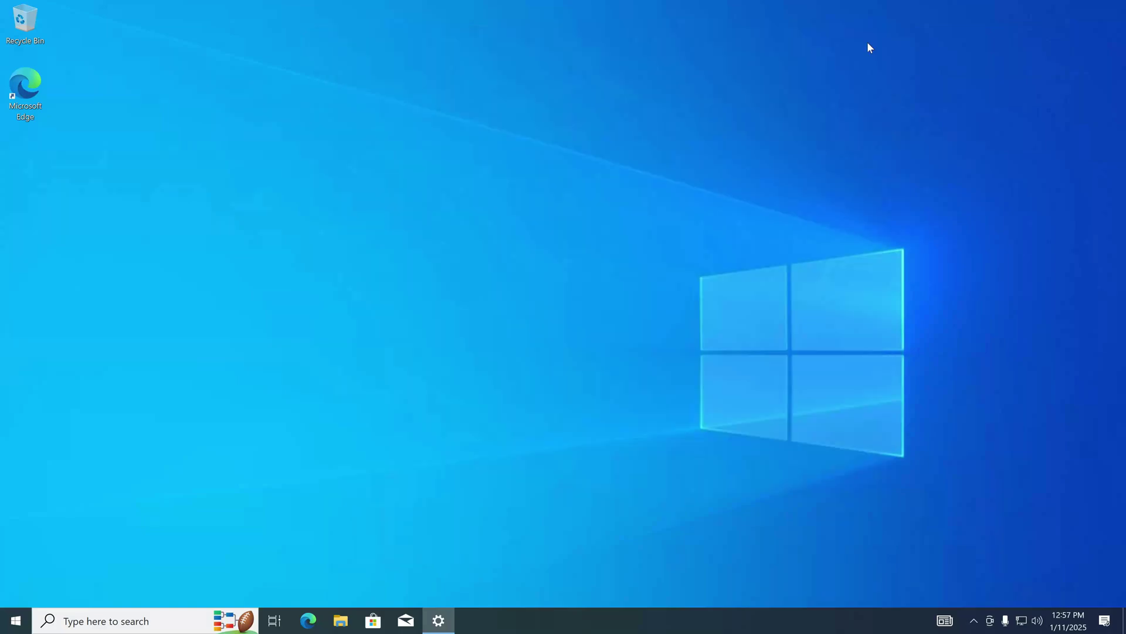
- Navigate from This PC through C: > Windows.old > Users to the old user's Desktop folder
click(340, 621)
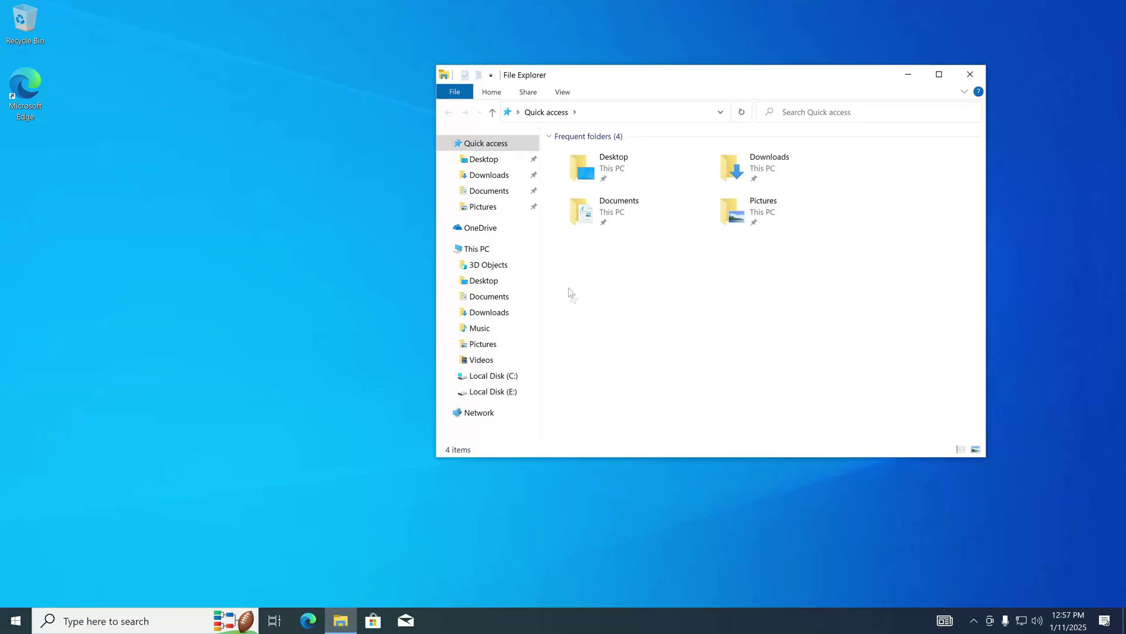
click(510, 252)
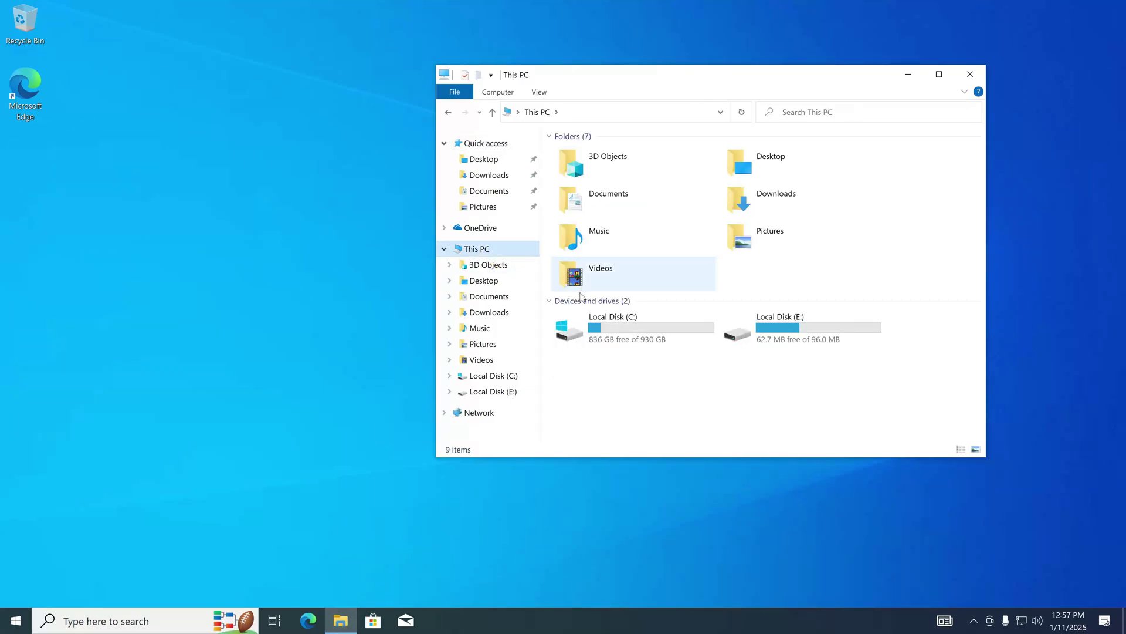
double_click(624, 327)
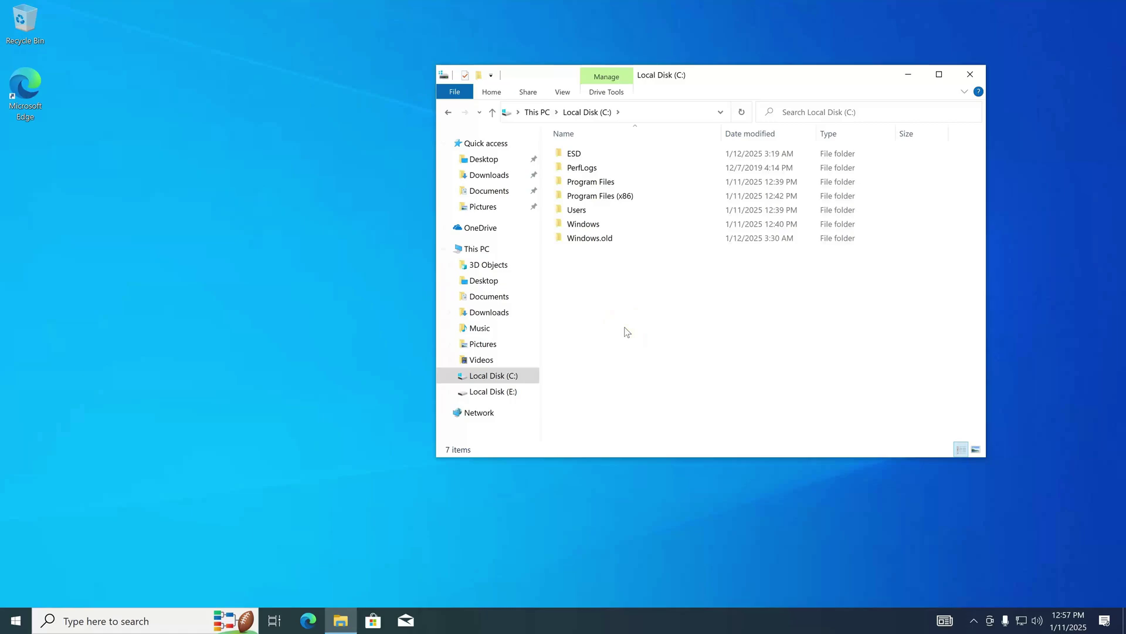
double_click(602, 238)
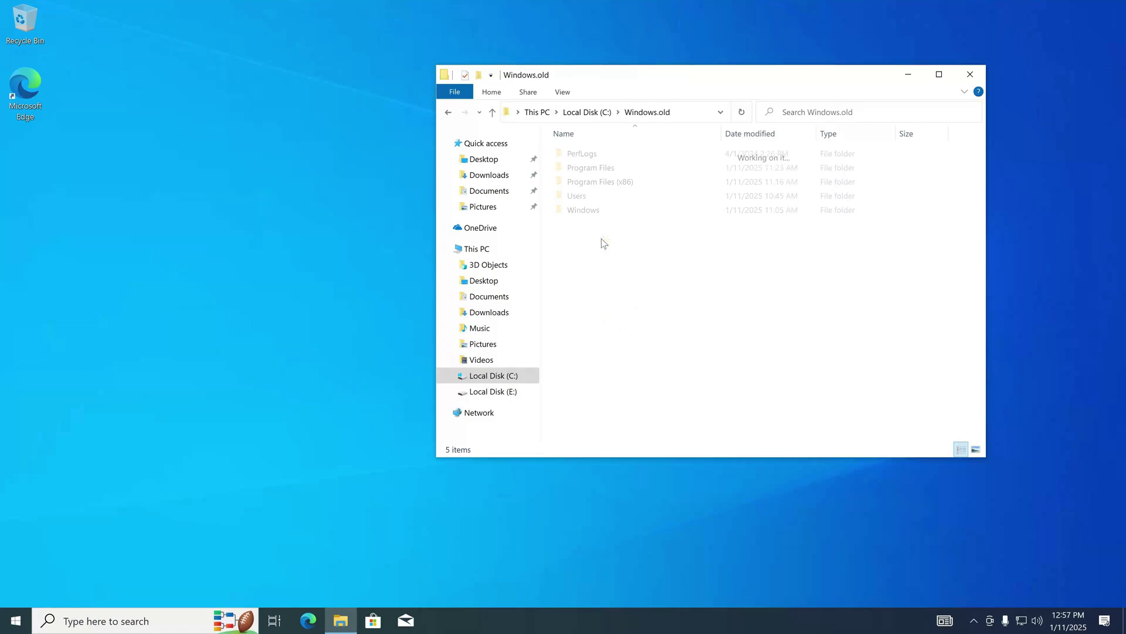
double_click(587, 200)
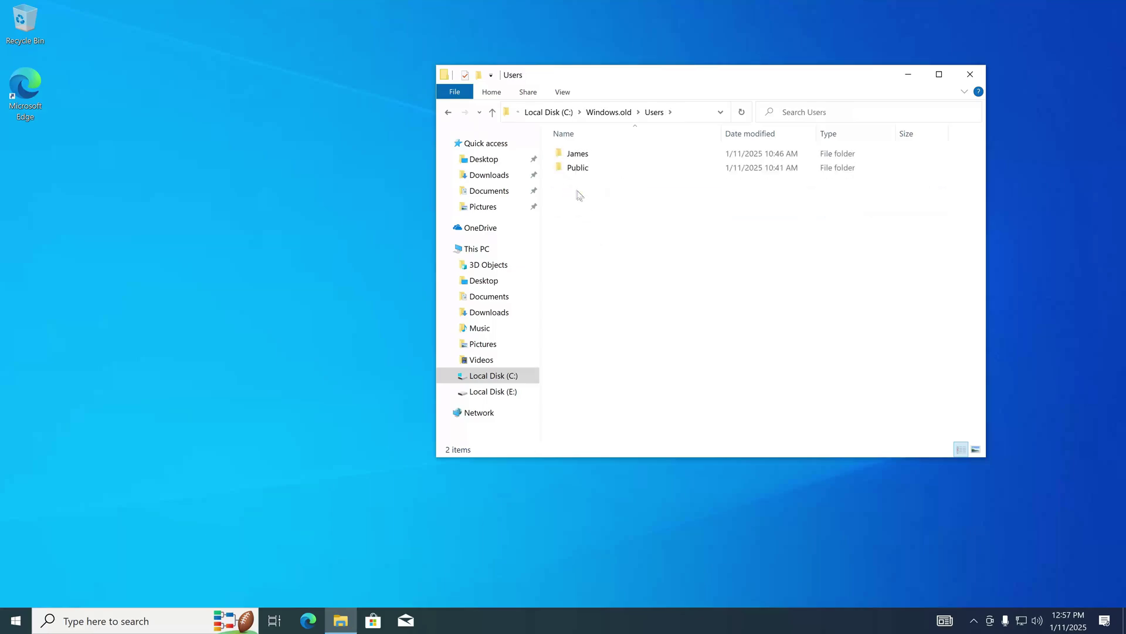
double_click(574, 159)
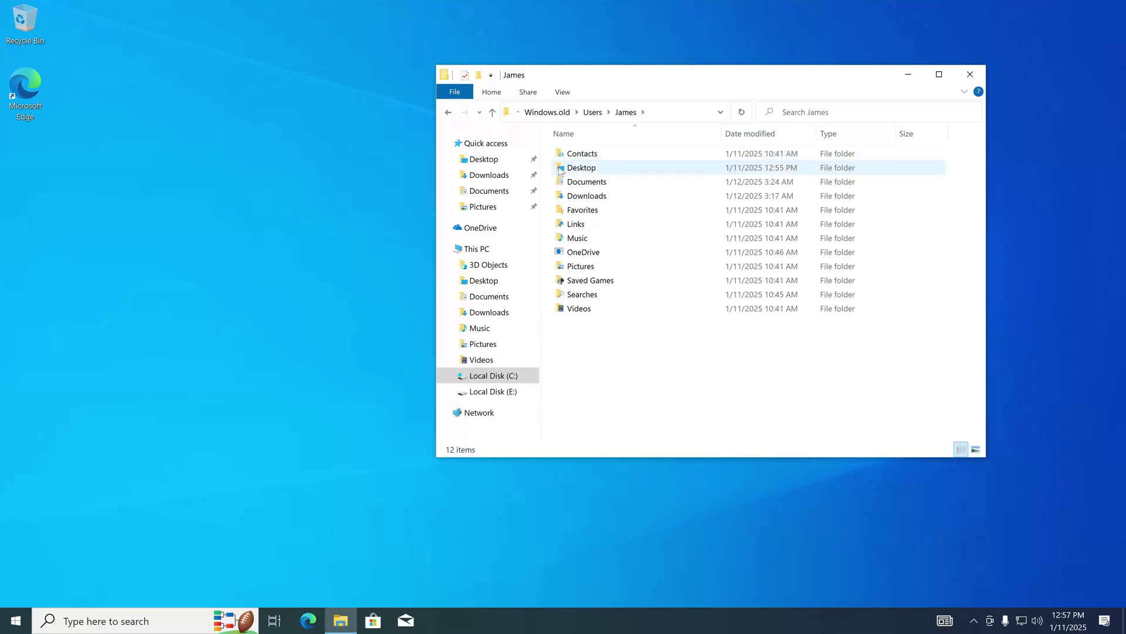
double_click(574, 171)
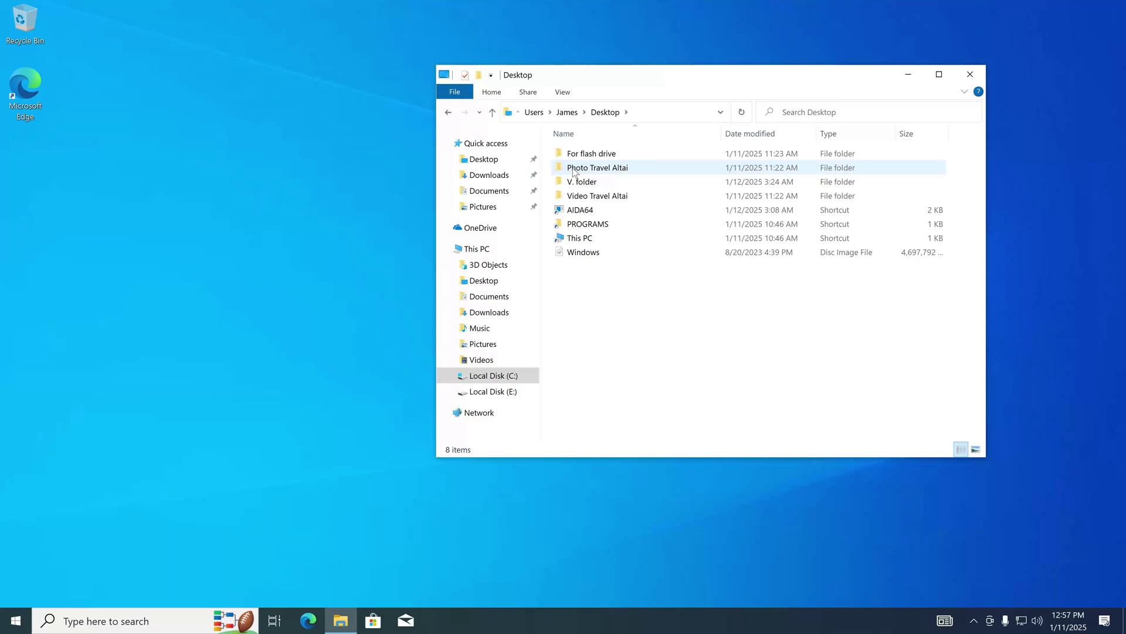
- Move the Photo Travel Altai and Video Travel Altai folders onto the desktop and verify them by playing a travel video
drag(573, 171, 369, 222)
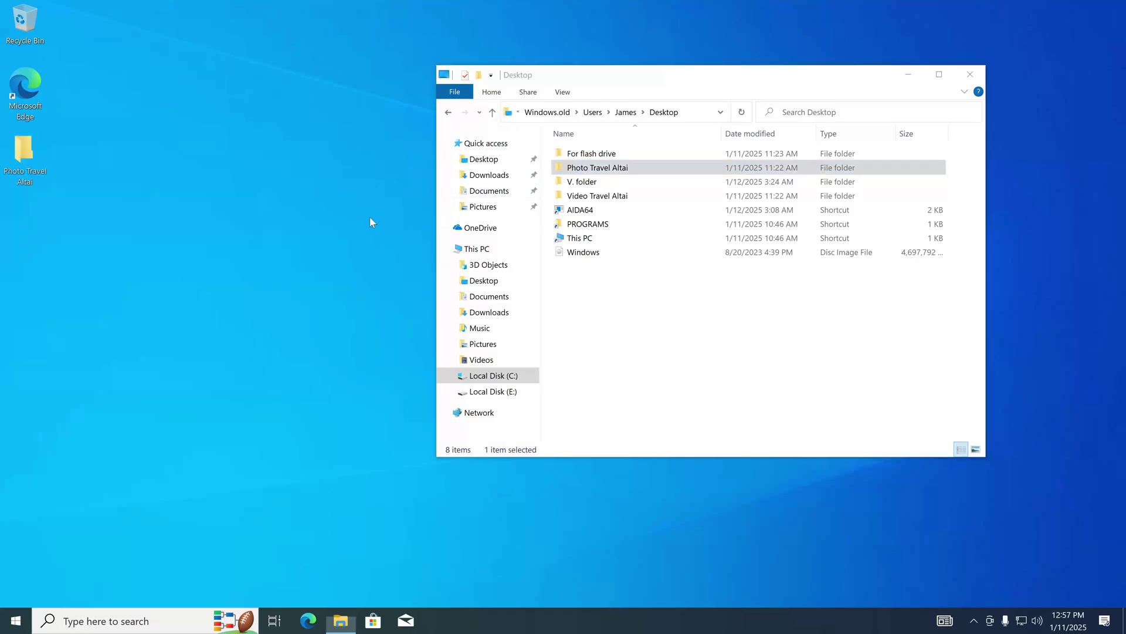
drag(561, 183, 381, 200)
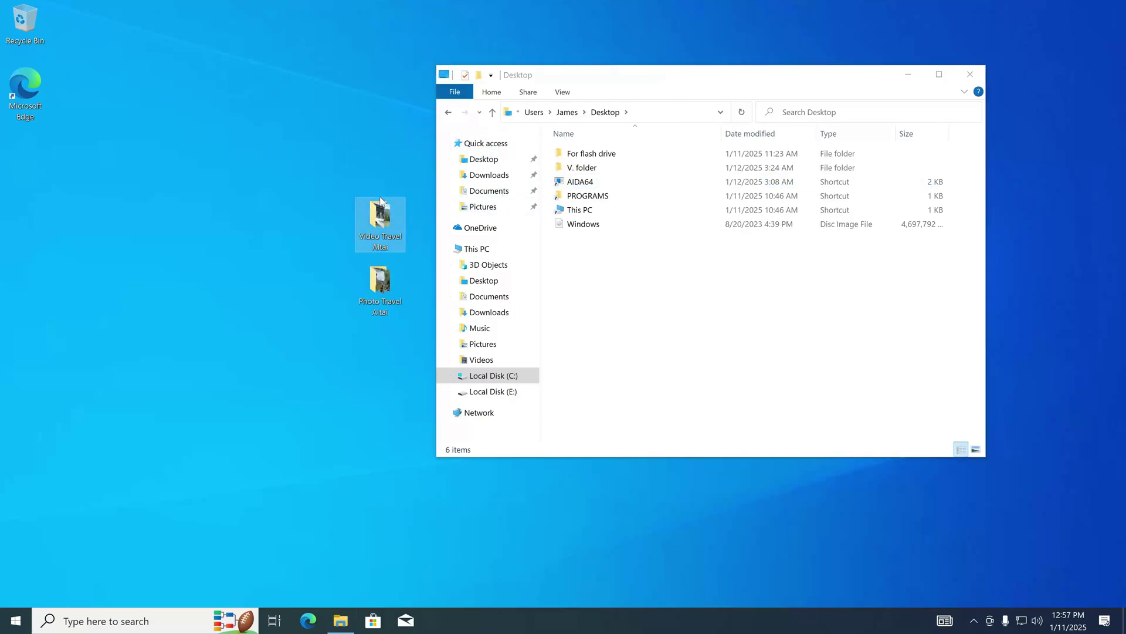
double_click(374, 287)
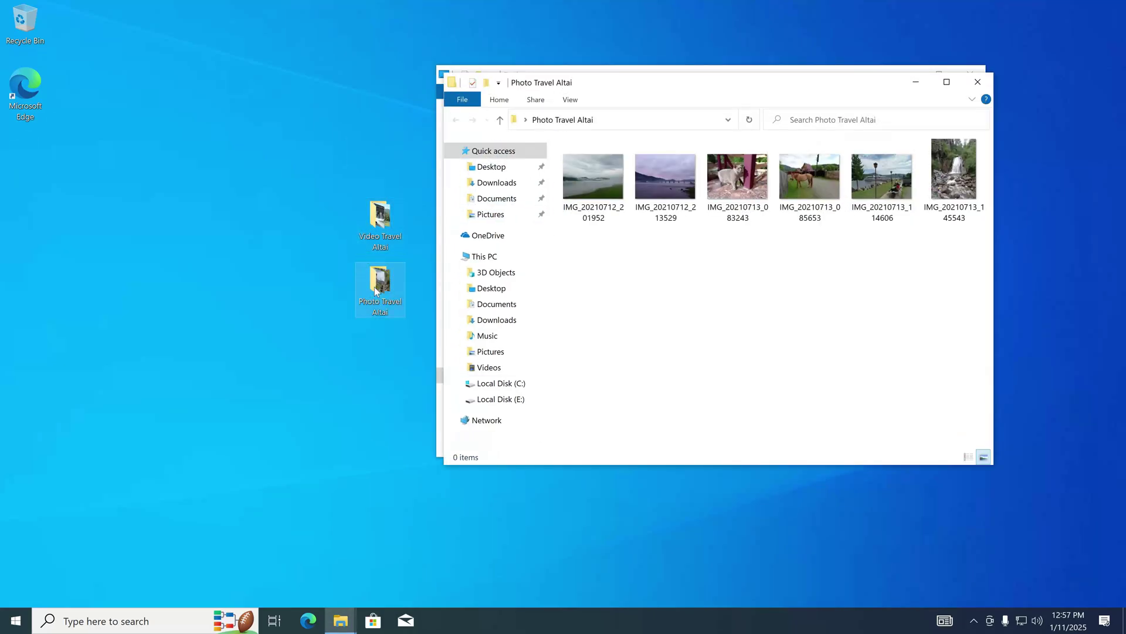
double_click(381, 220)
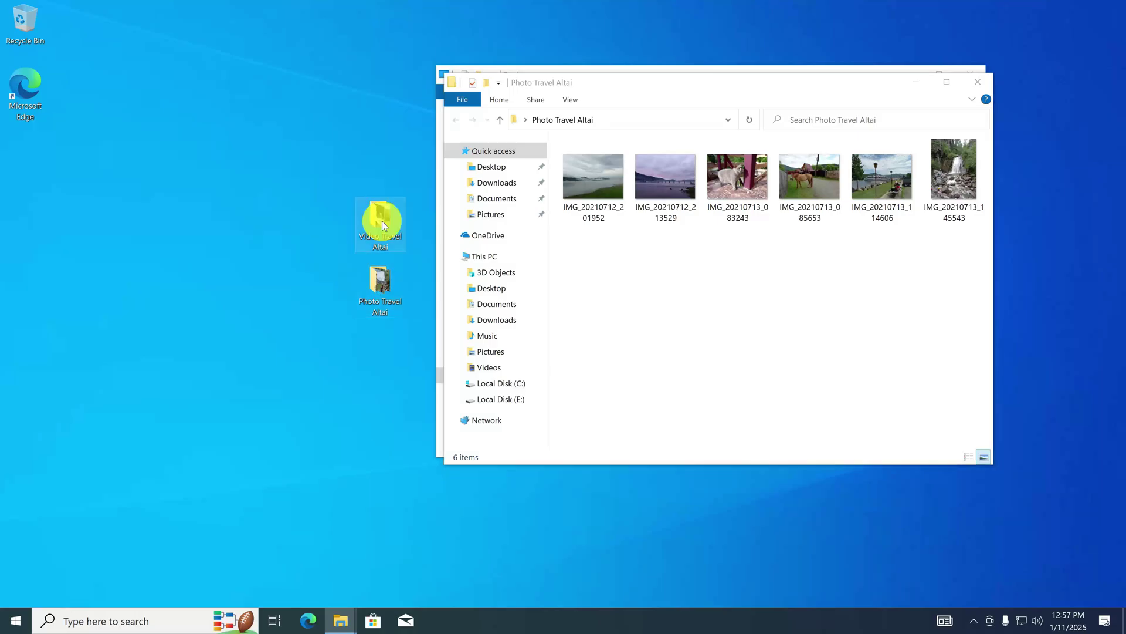
double_click(589, 199)
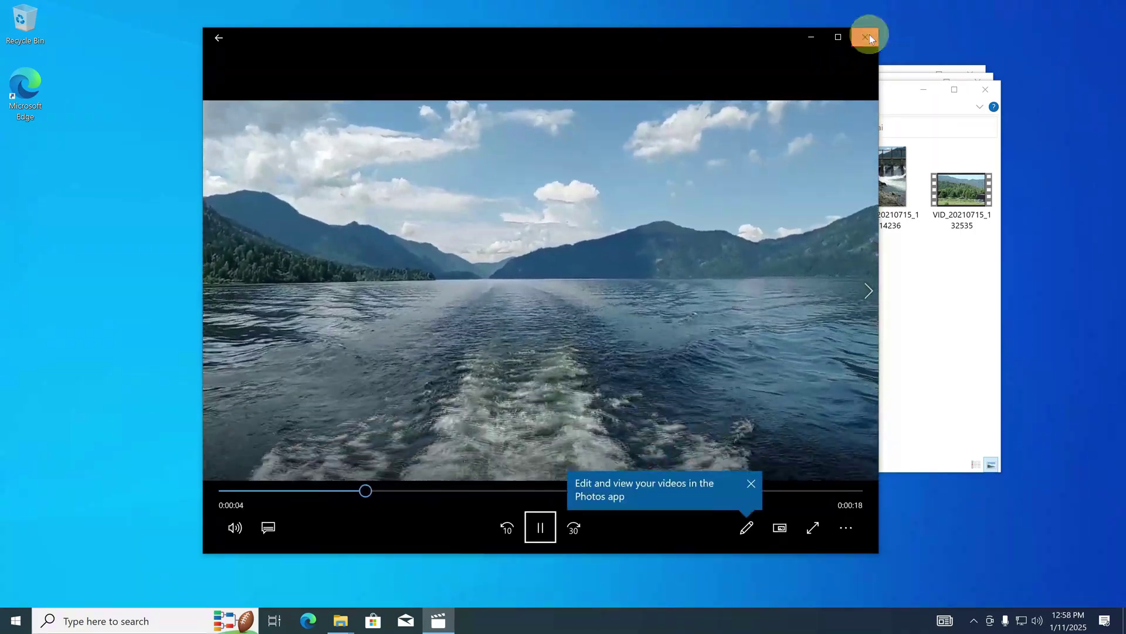
click(867, 36)
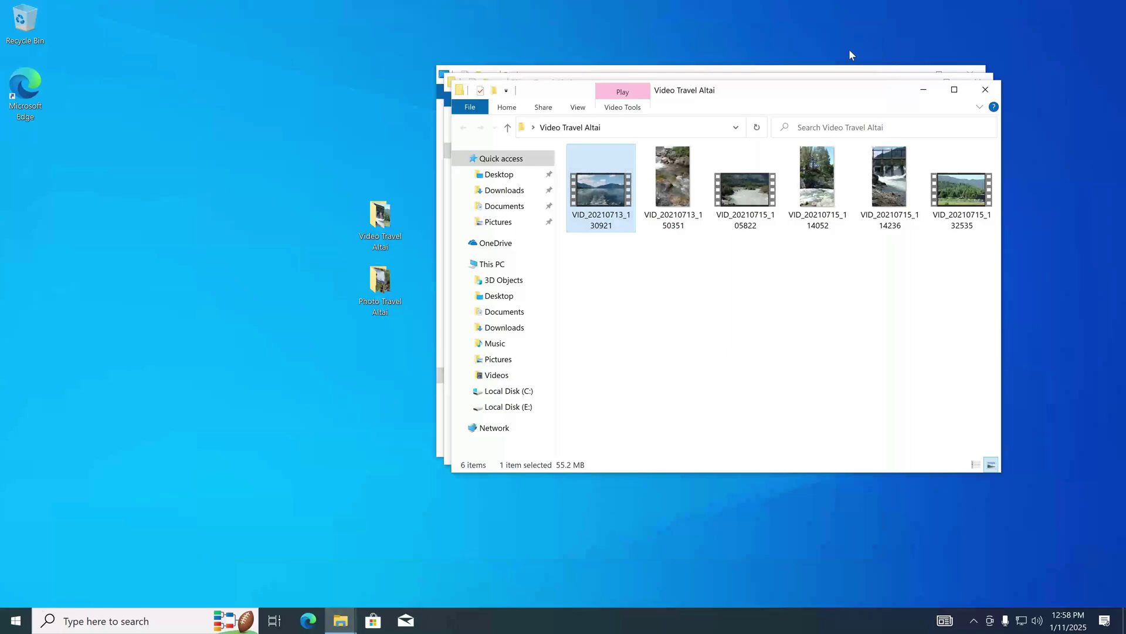
click(516, 265)
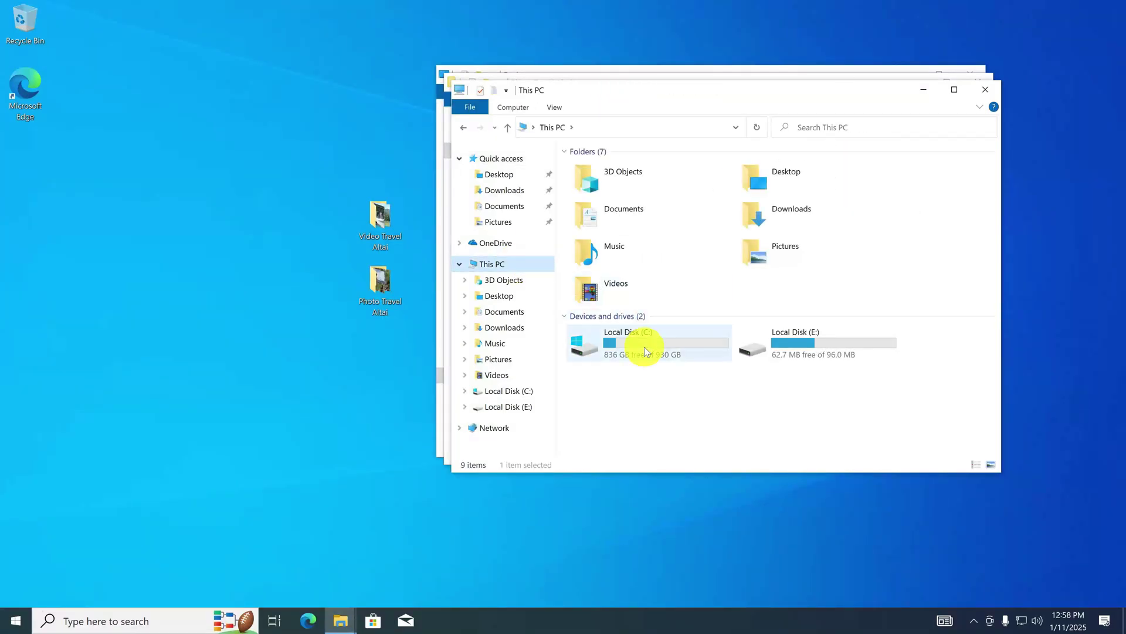
- Create a desktop shortcut to aida64 from C:\Windows.old\Program Files (x86)\AIDA64
double_click(644, 348)
click(623, 255)
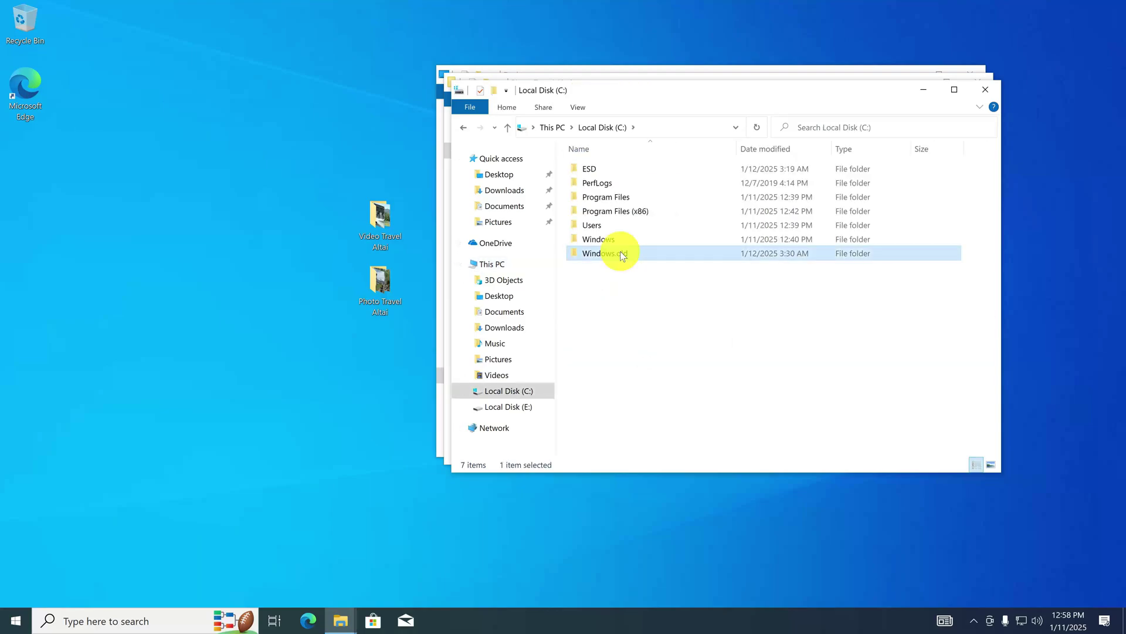
double_click(622, 254)
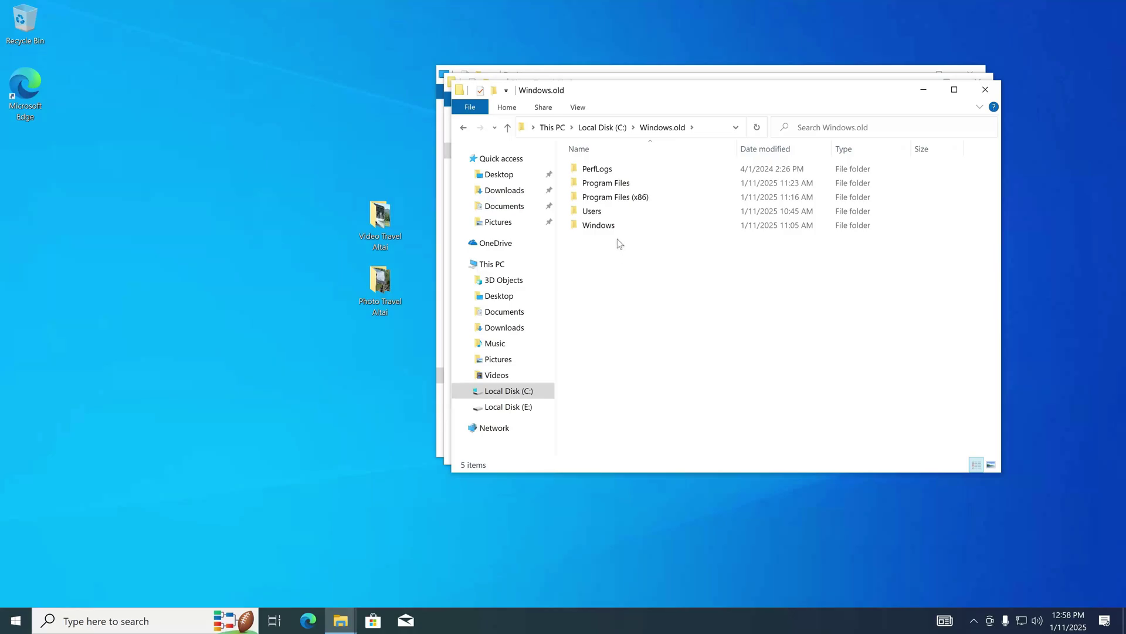
double_click(618, 198)
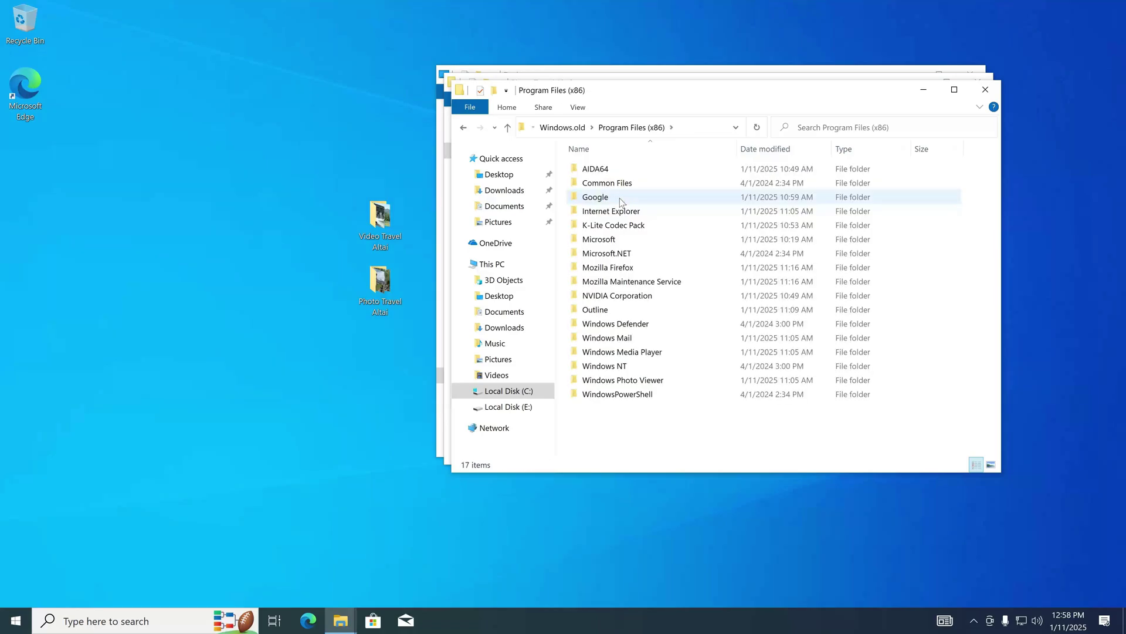
double_click(594, 170)
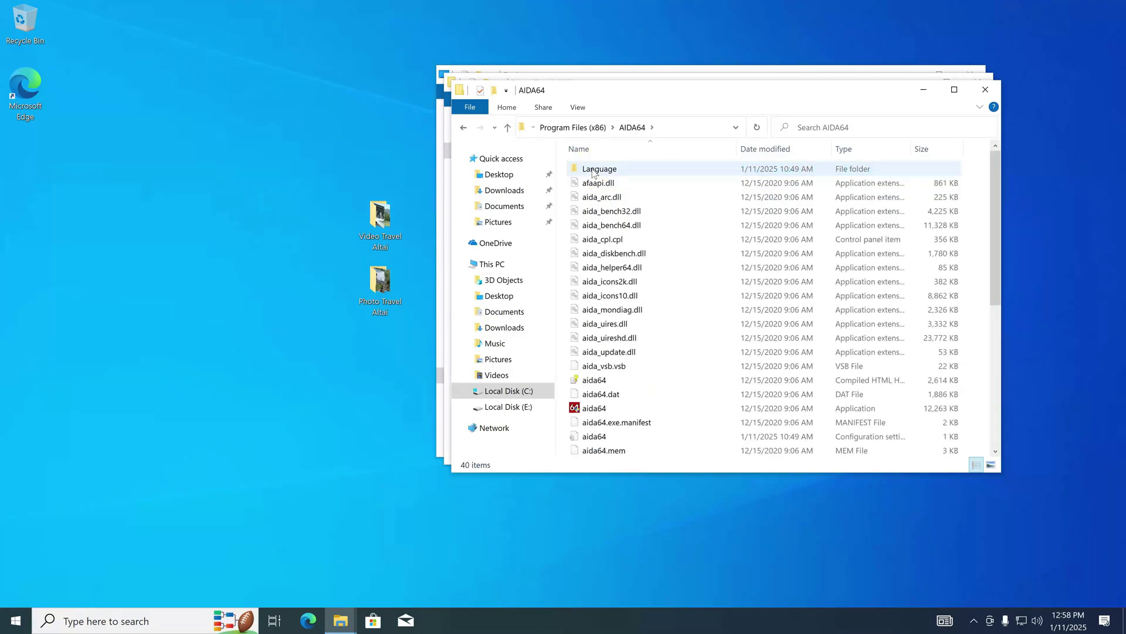
click(584, 409)
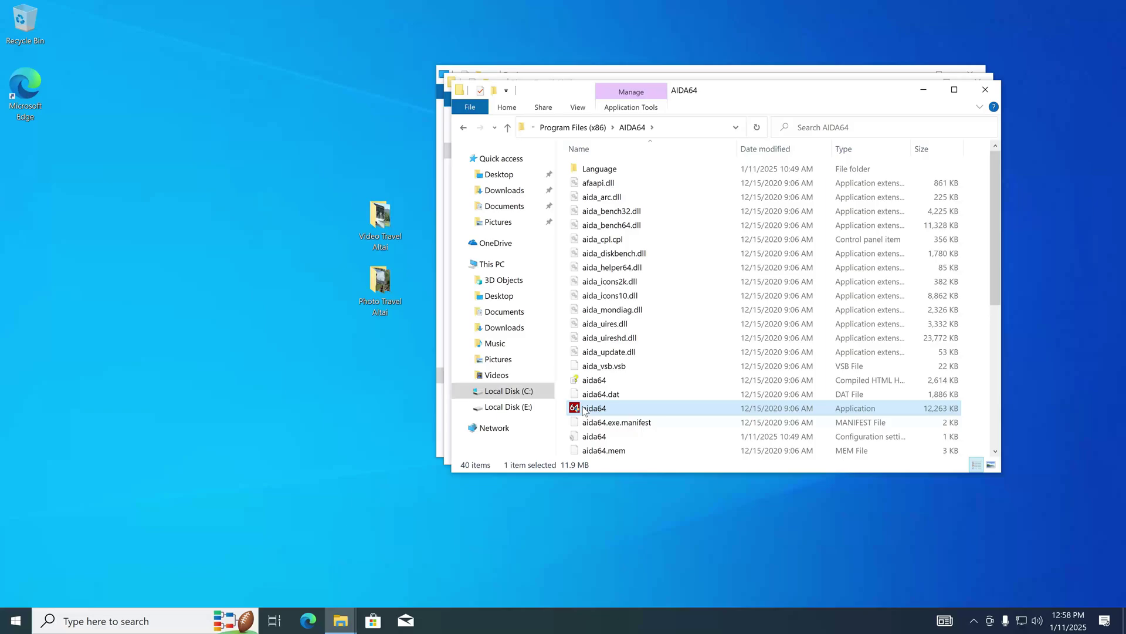
right_click(584, 411)
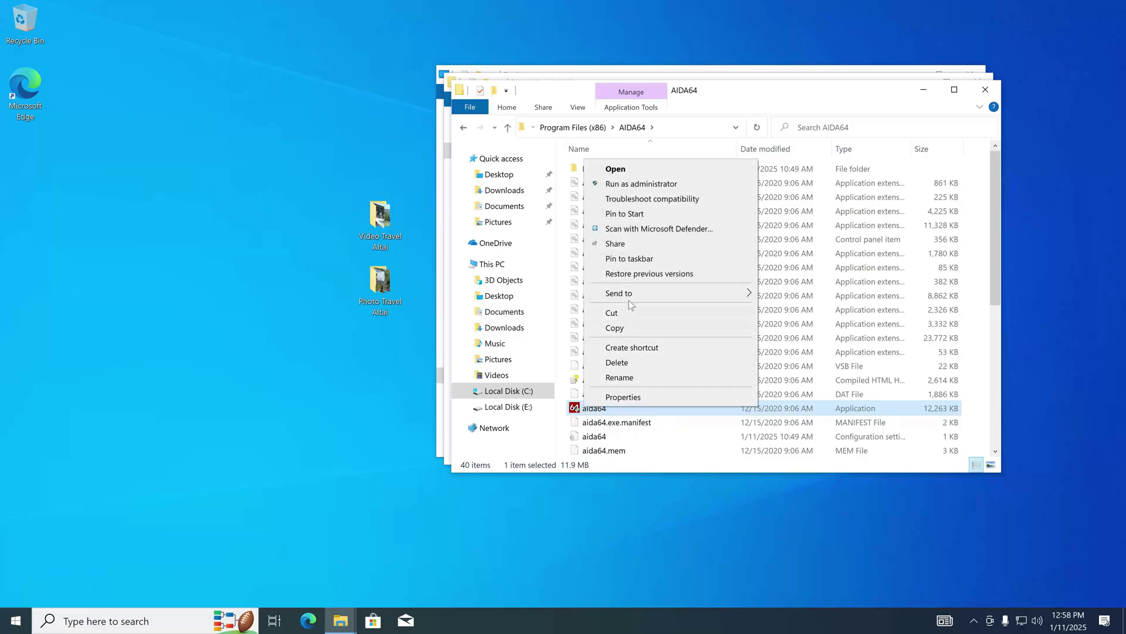
mouse_move(713, 299)
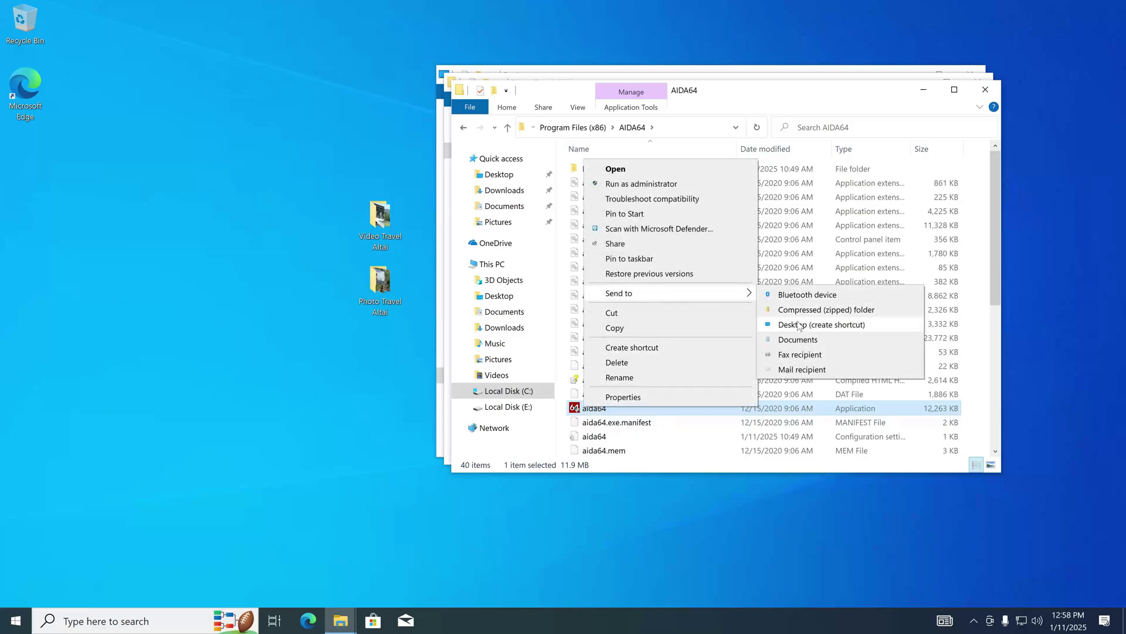
click(886, 323)
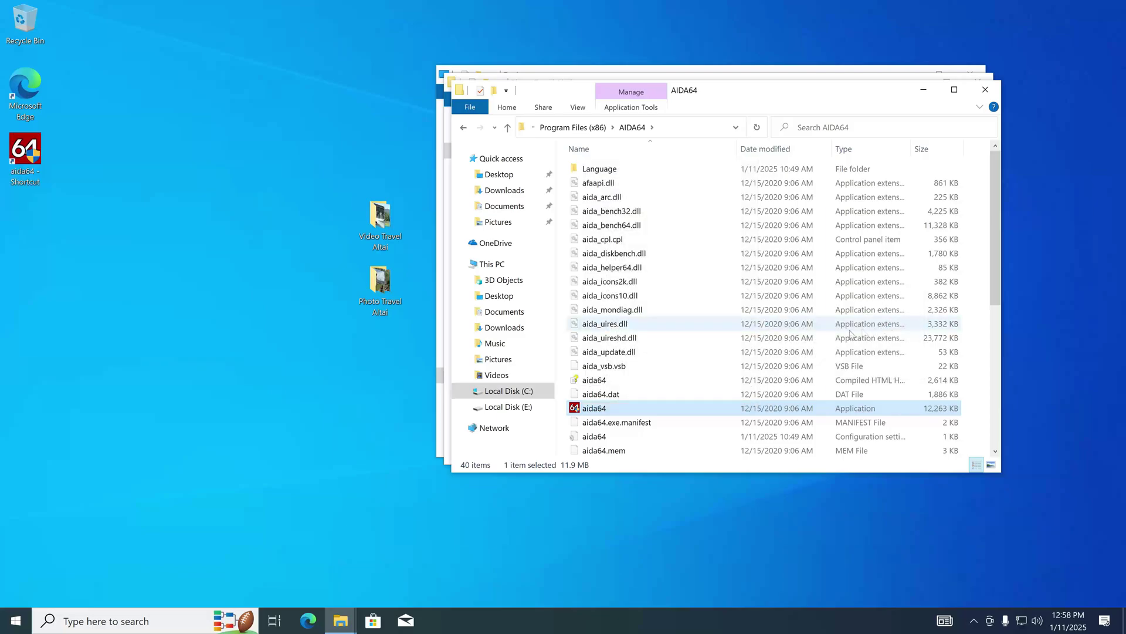
- Place the aida64 shortcut beside the travel folders, confirm it launches AIDA64, then close the open windows
drag(29, 159, 400, 368)
double_click(386, 351)
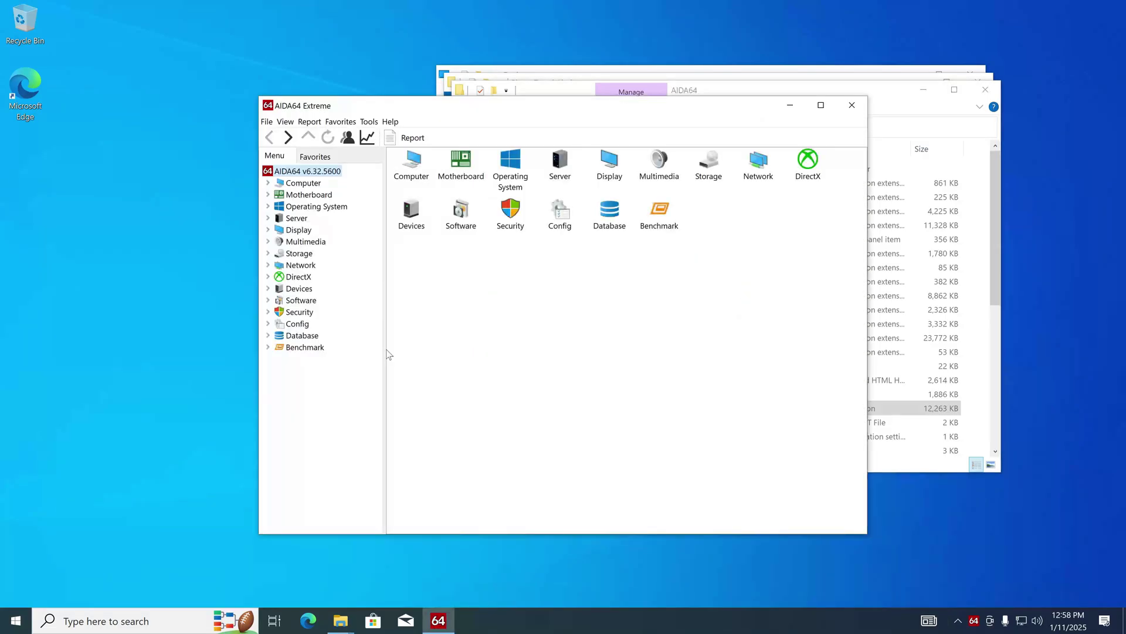
click(852, 105)
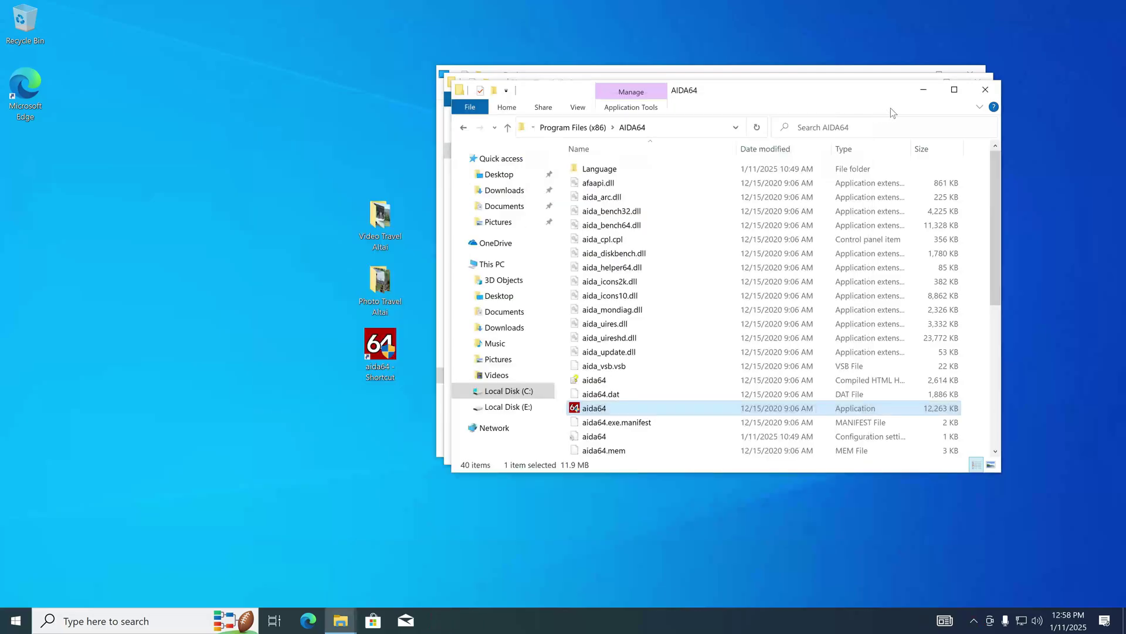
click(983, 91)
click(971, 77)
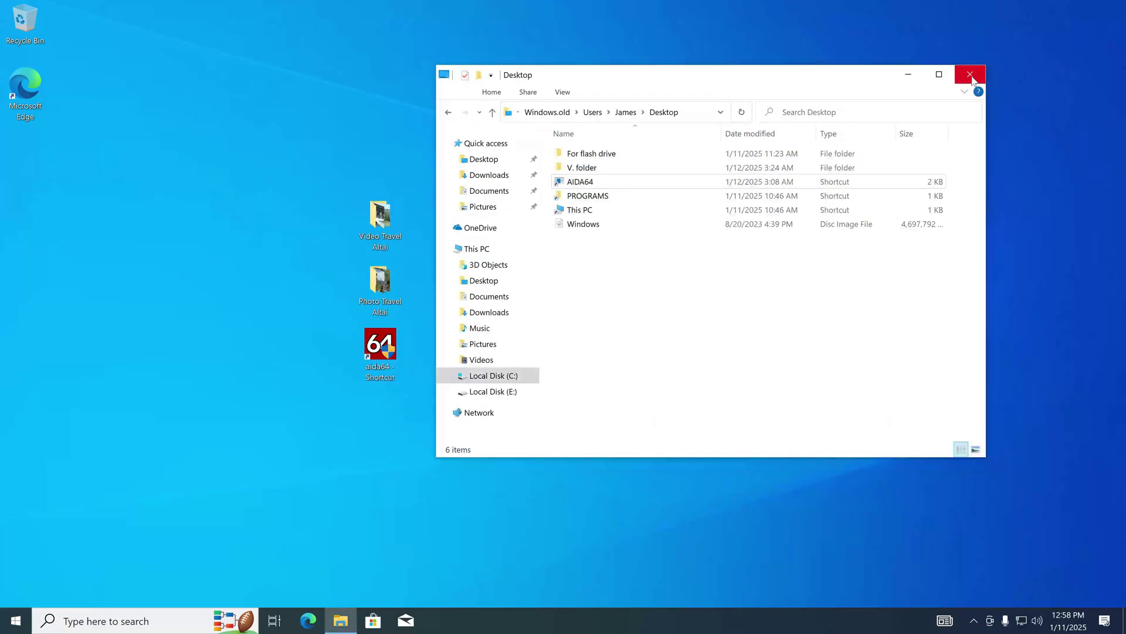